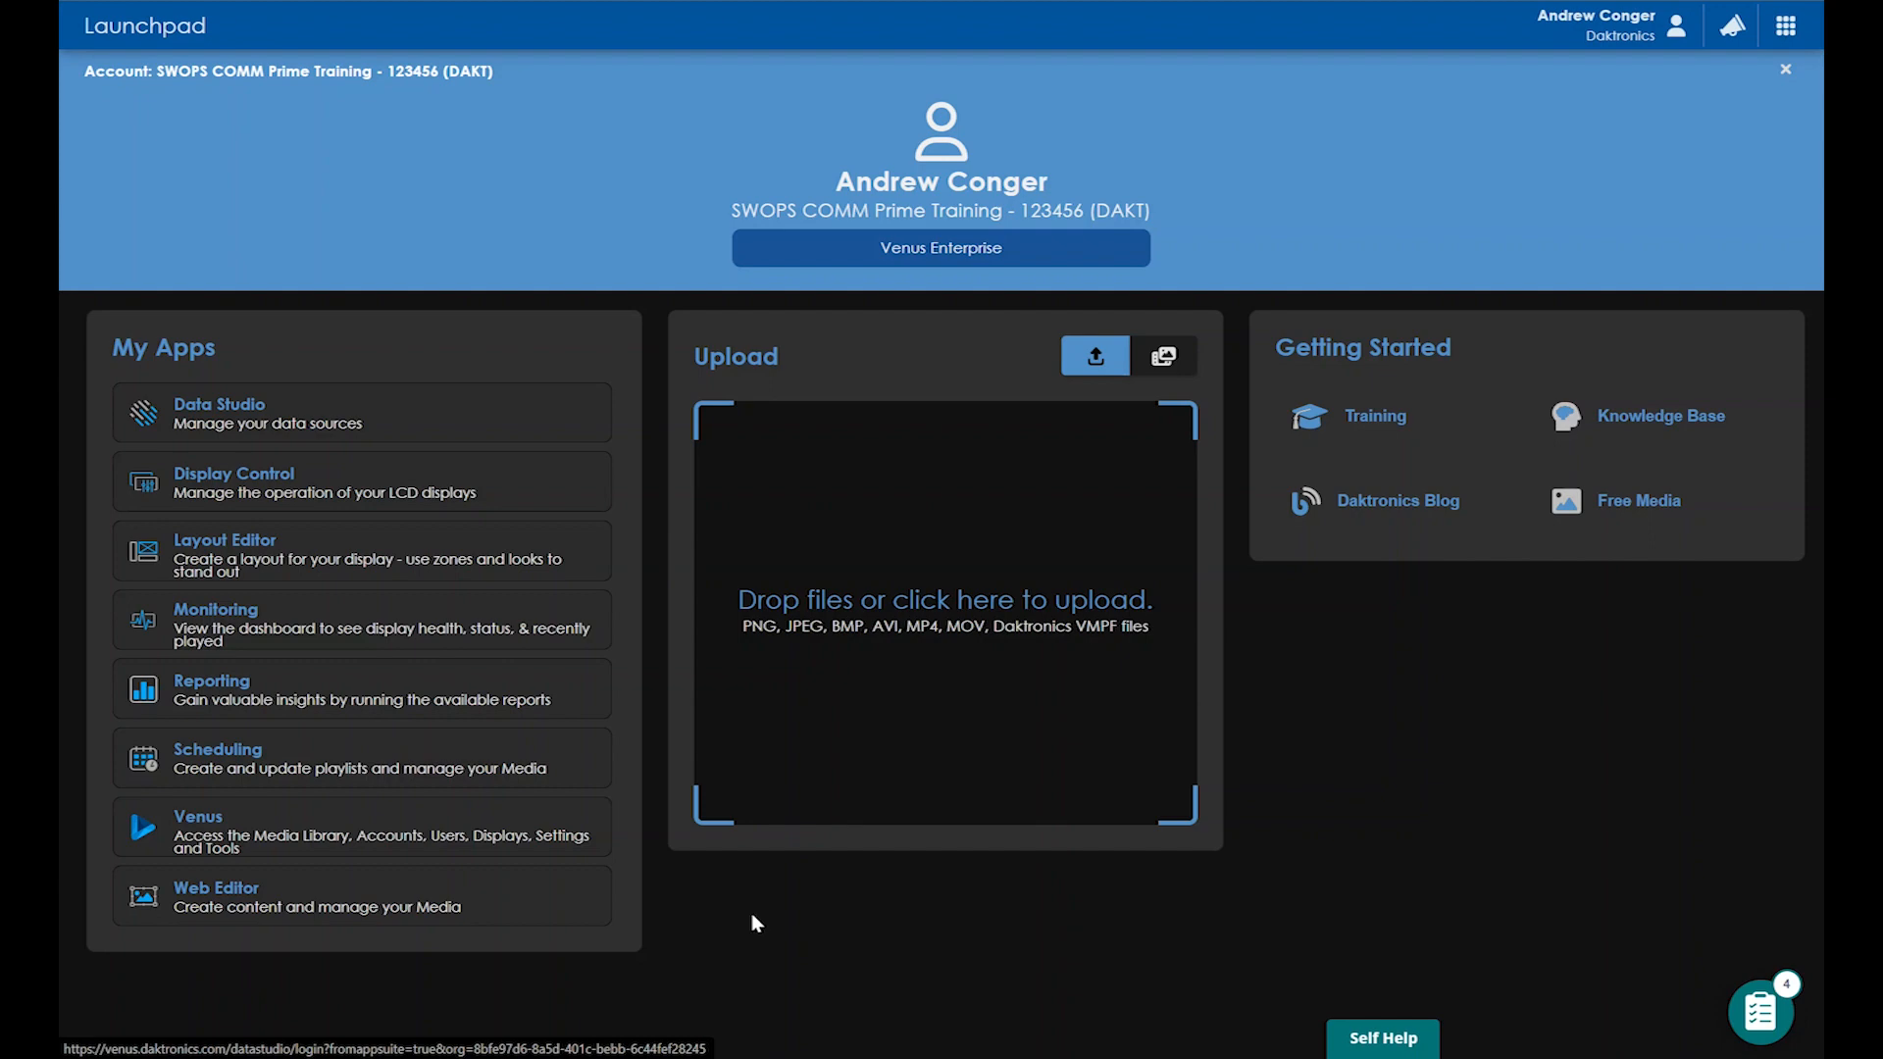
# Step: In Data Studio, add image title, weather, temp_c and wind_mph to the KFSD data source's trimmed properties beside temp_f, and save the source
pyautogui.click(311, 401)
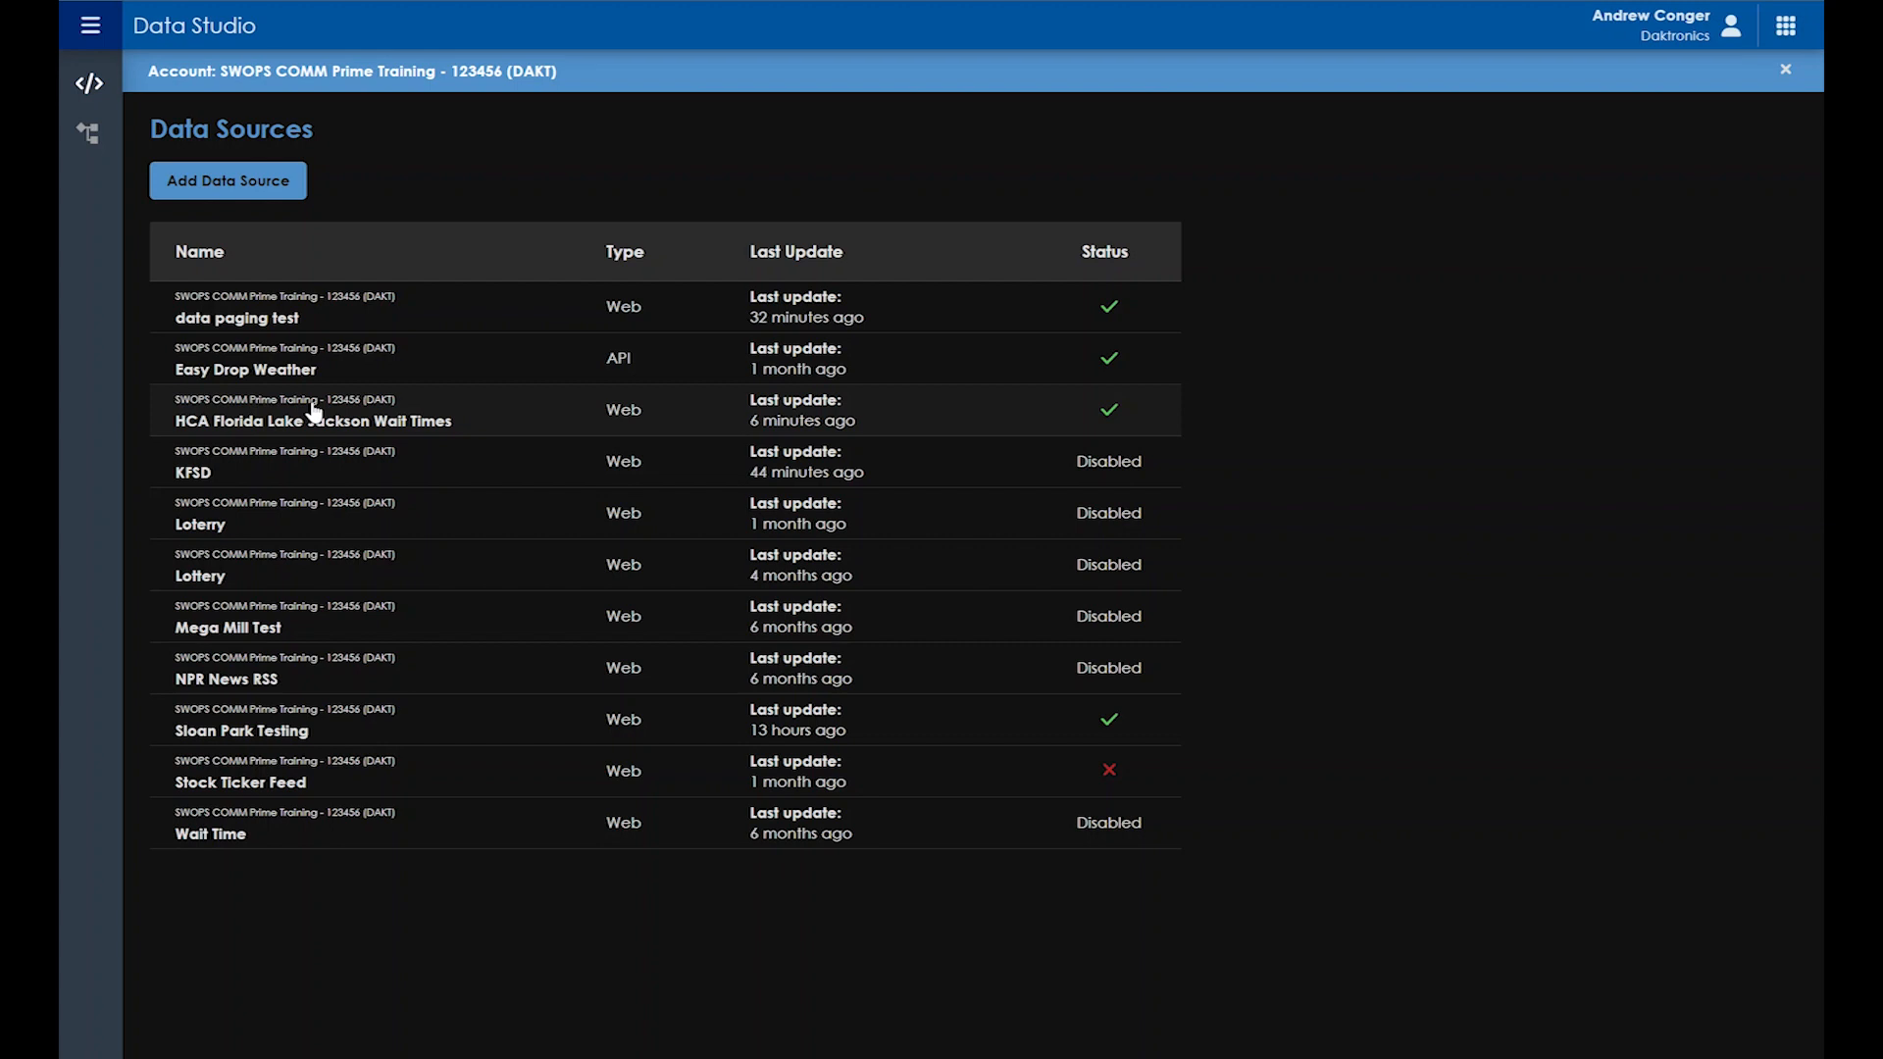
pyautogui.click(328, 422)
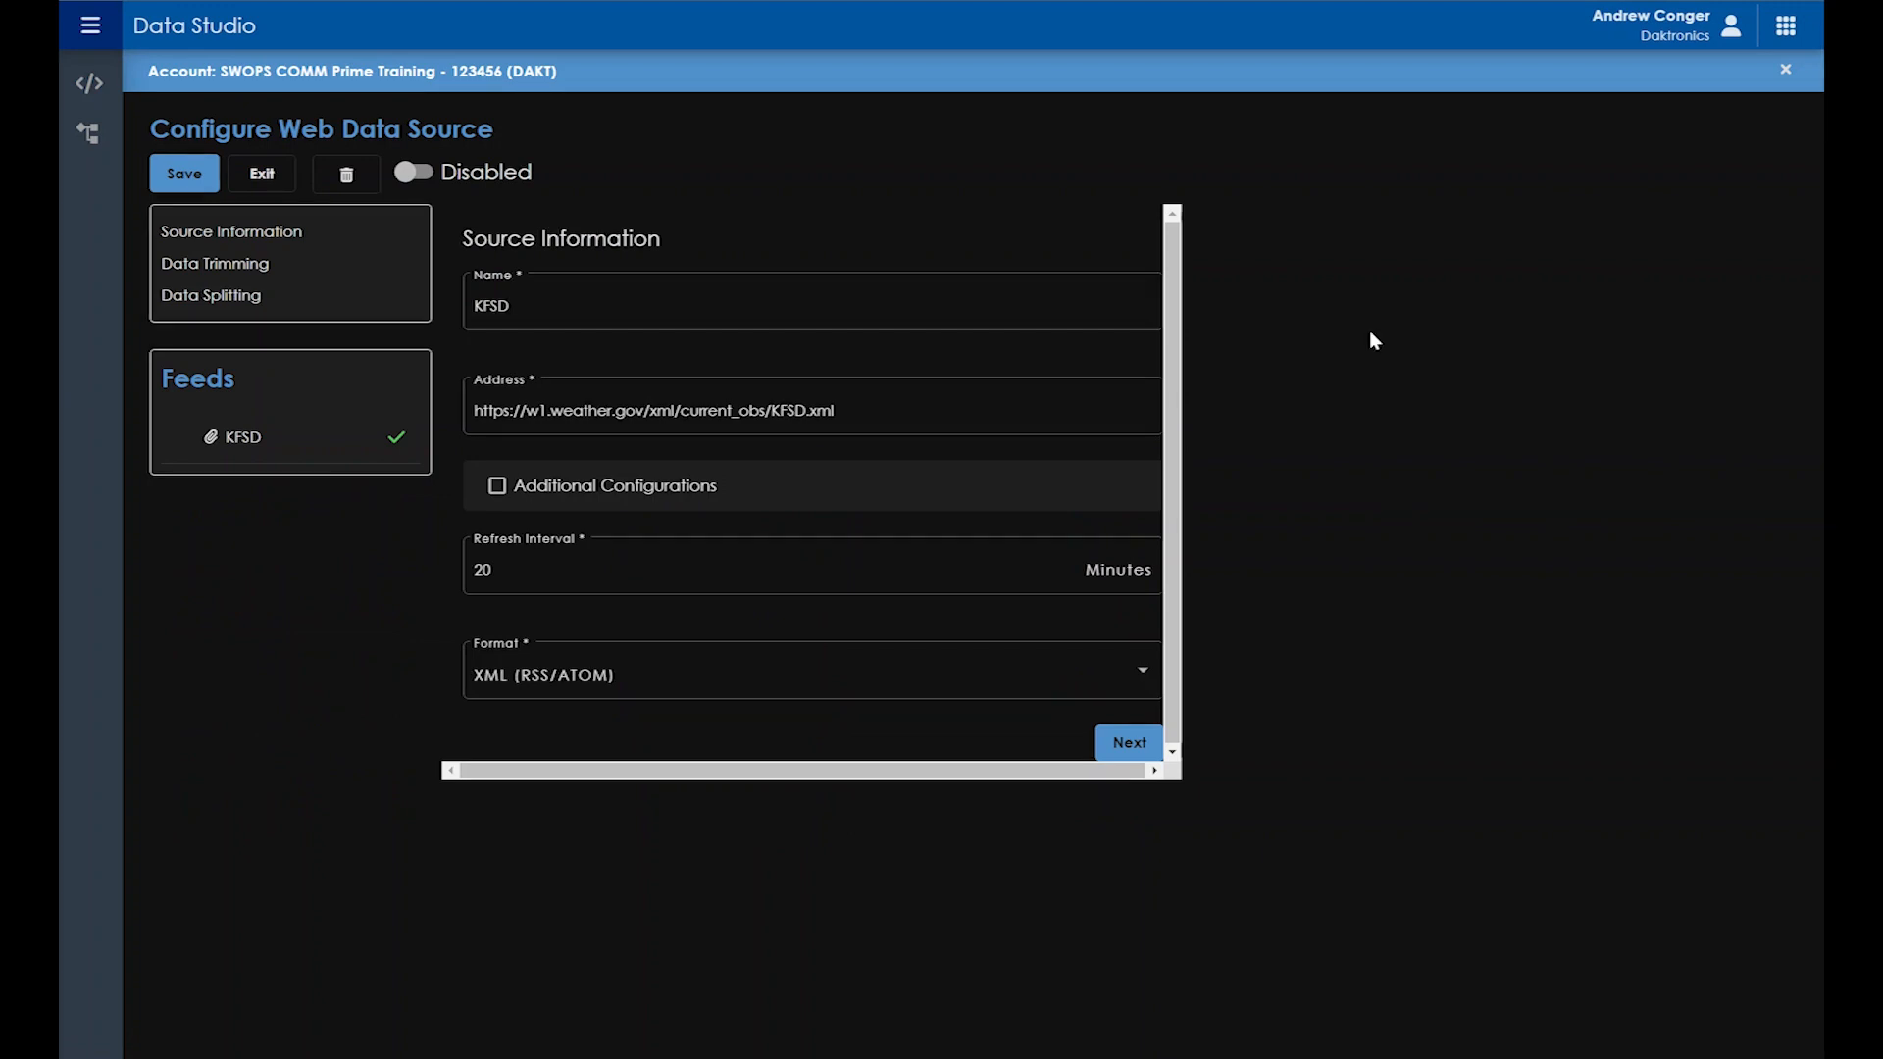
pyautogui.click(235, 263)
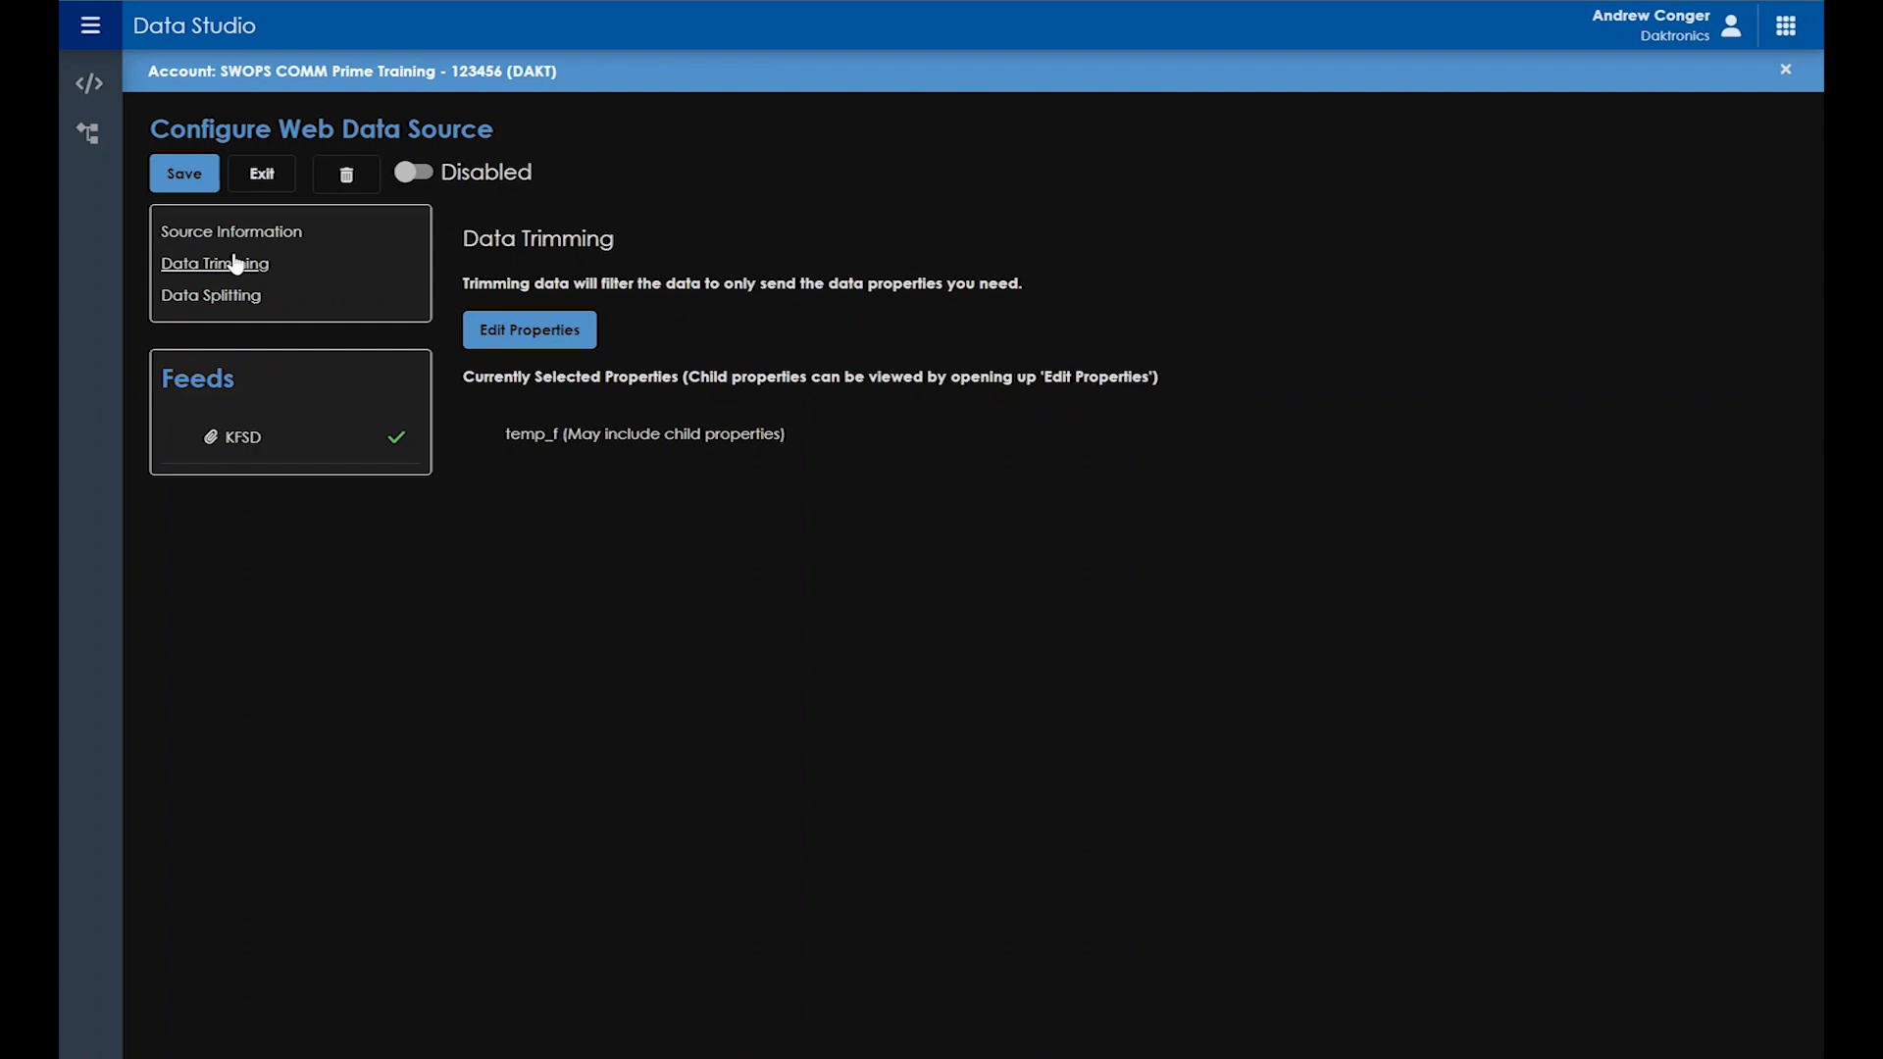
pyautogui.click(537, 336)
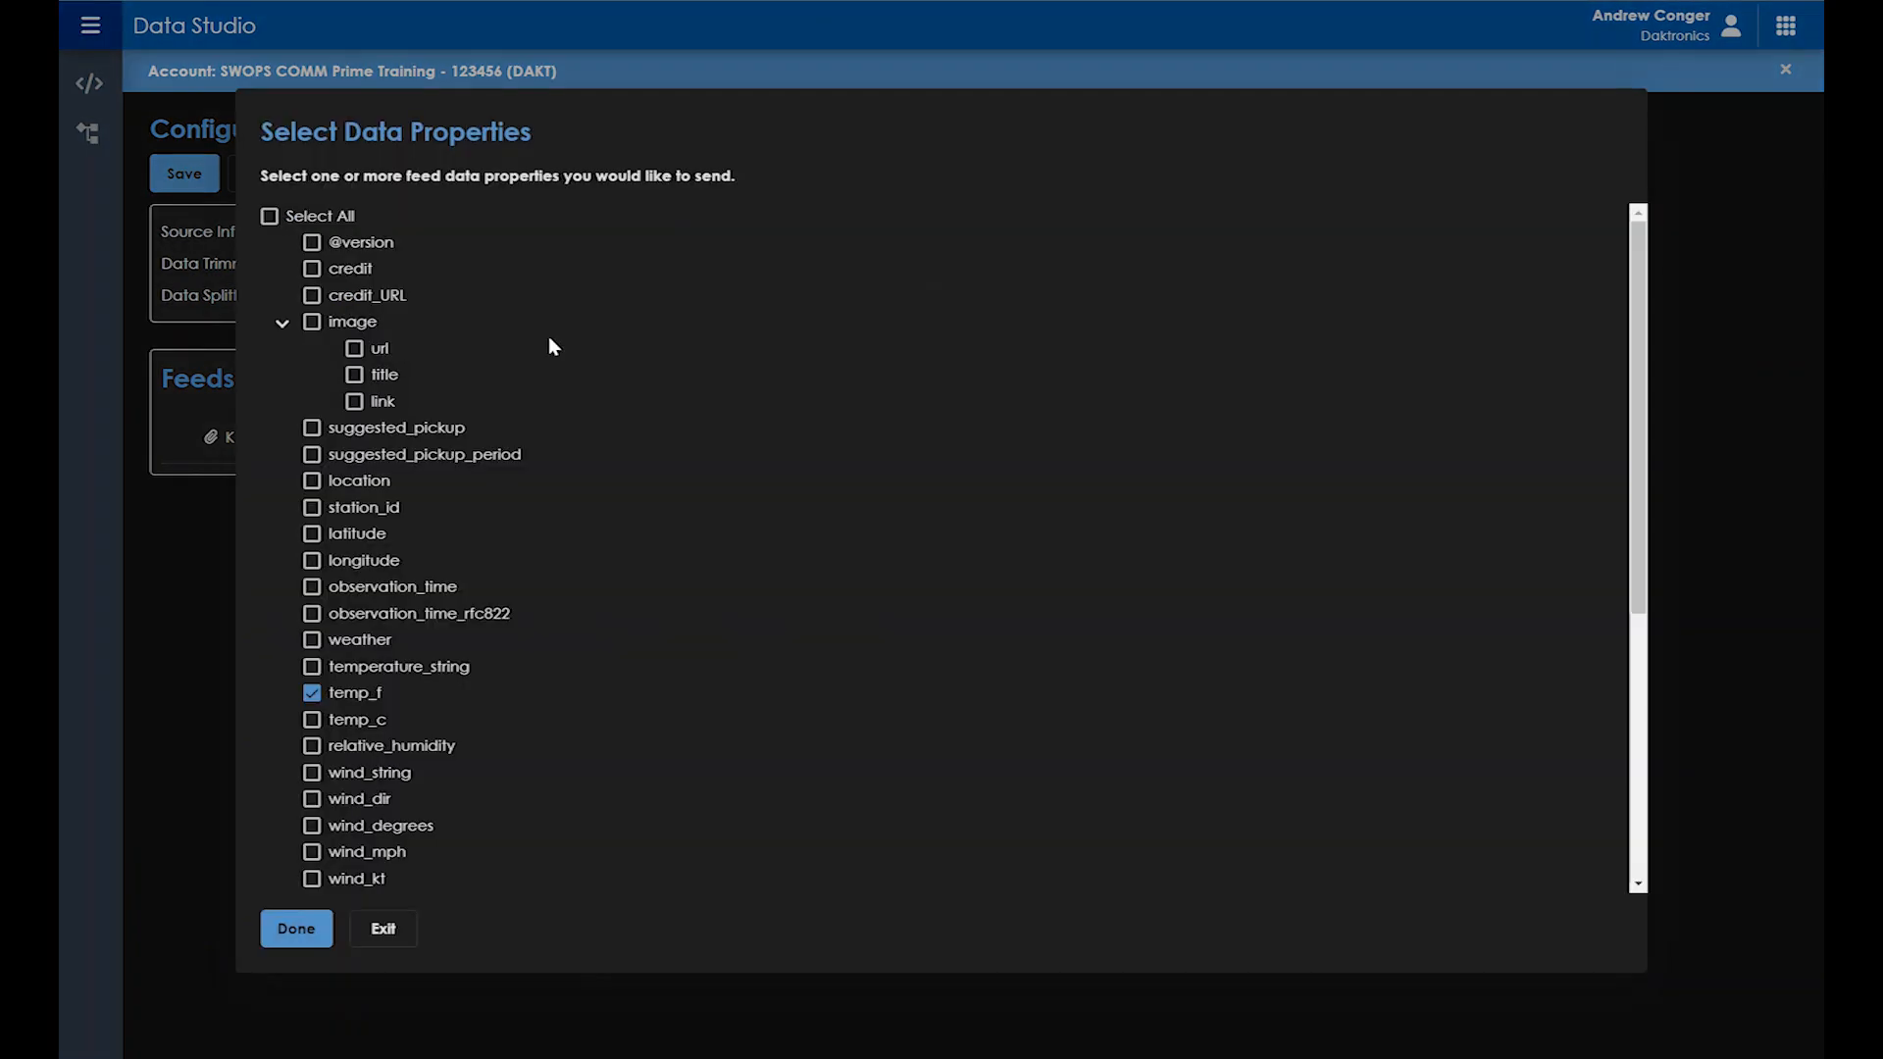
pyautogui.click(186, 175)
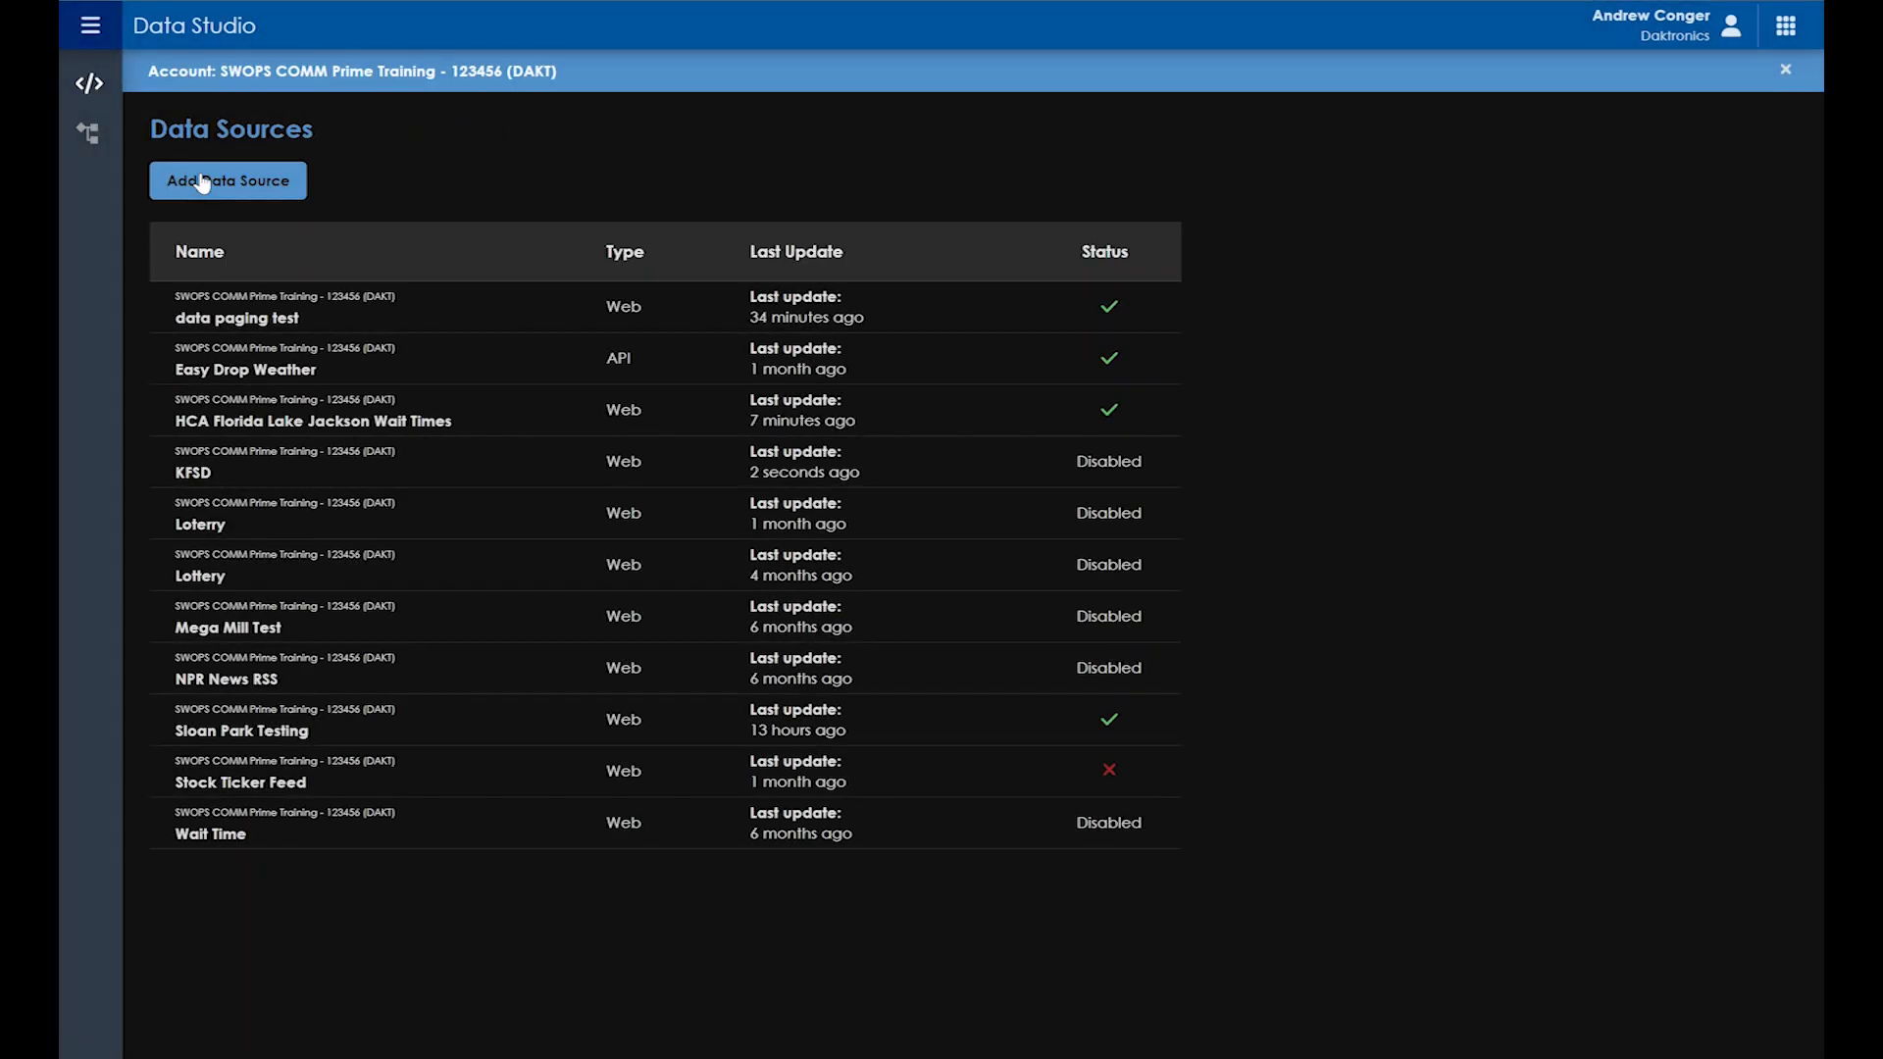
# Step: Review the configuration of the existing "Temp Above or Equal to 50" play condition and return to the conditions list
pyautogui.click(92, 135)
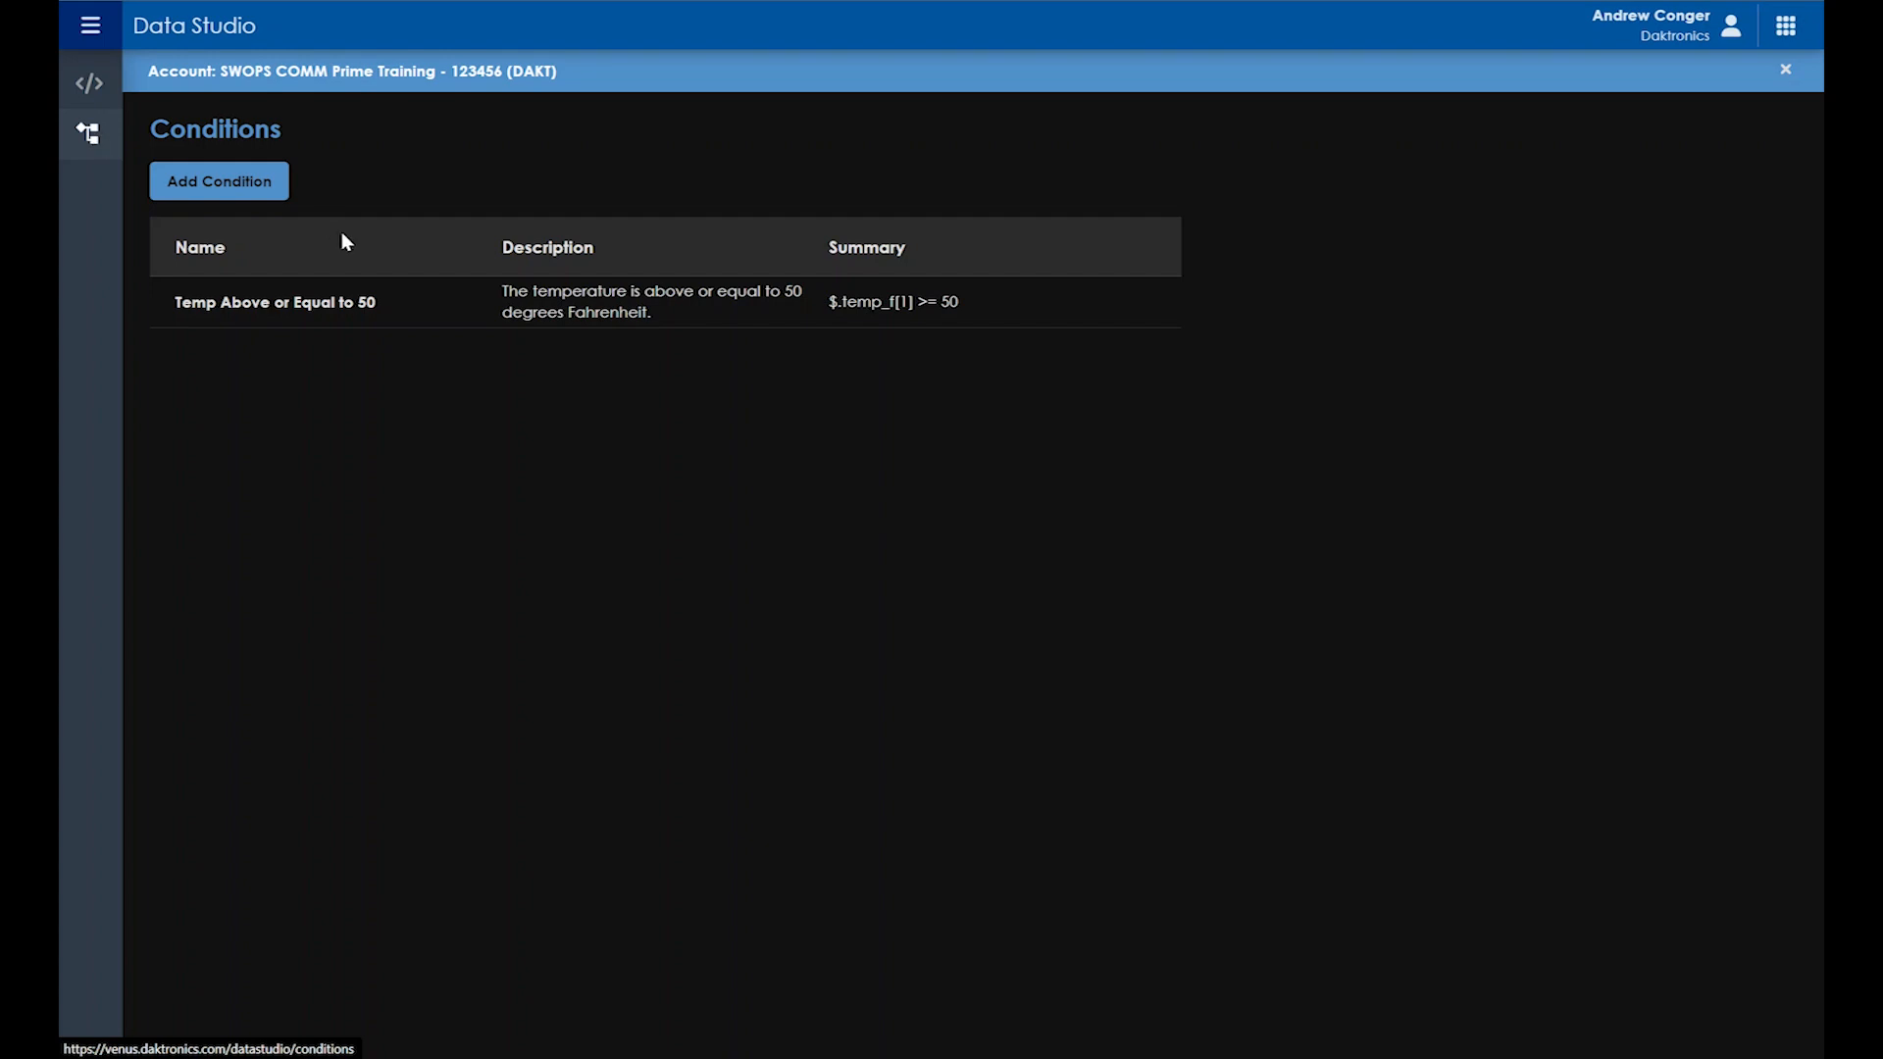
pyautogui.click(366, 303)
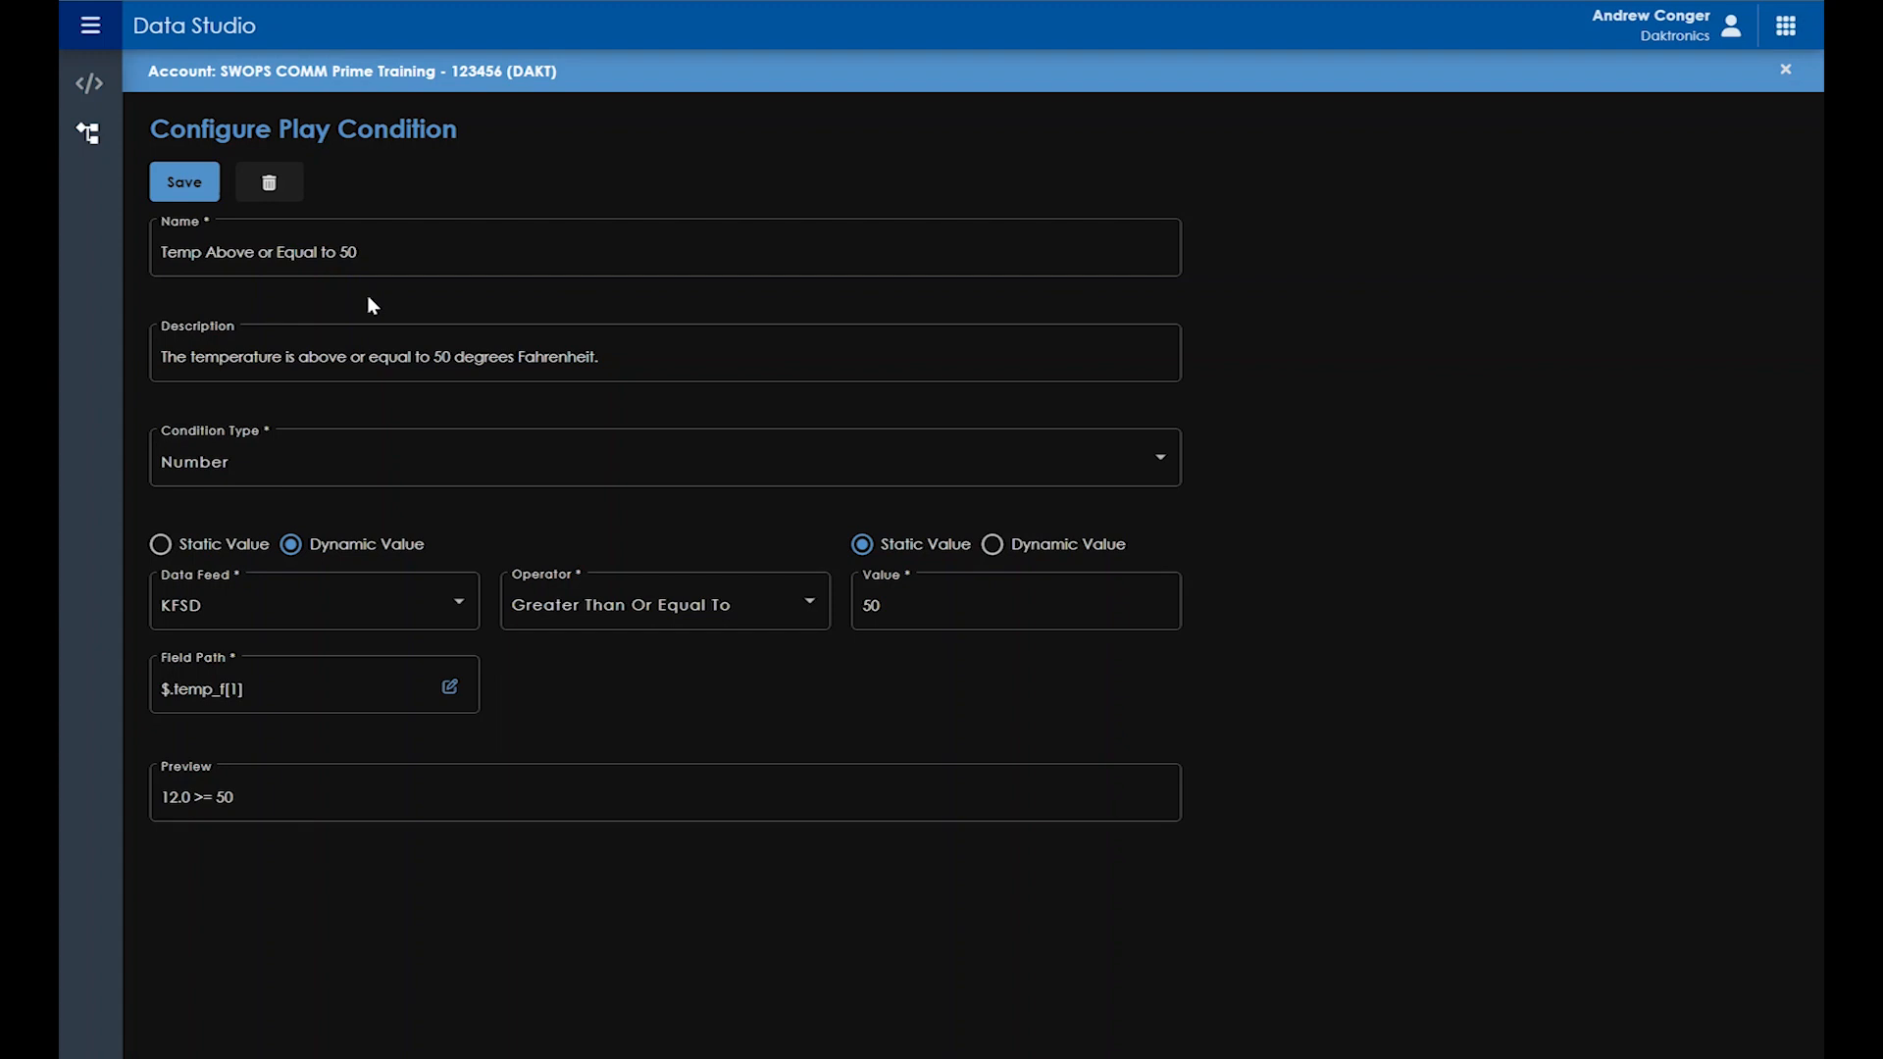
pyautogui.click(89, 133)
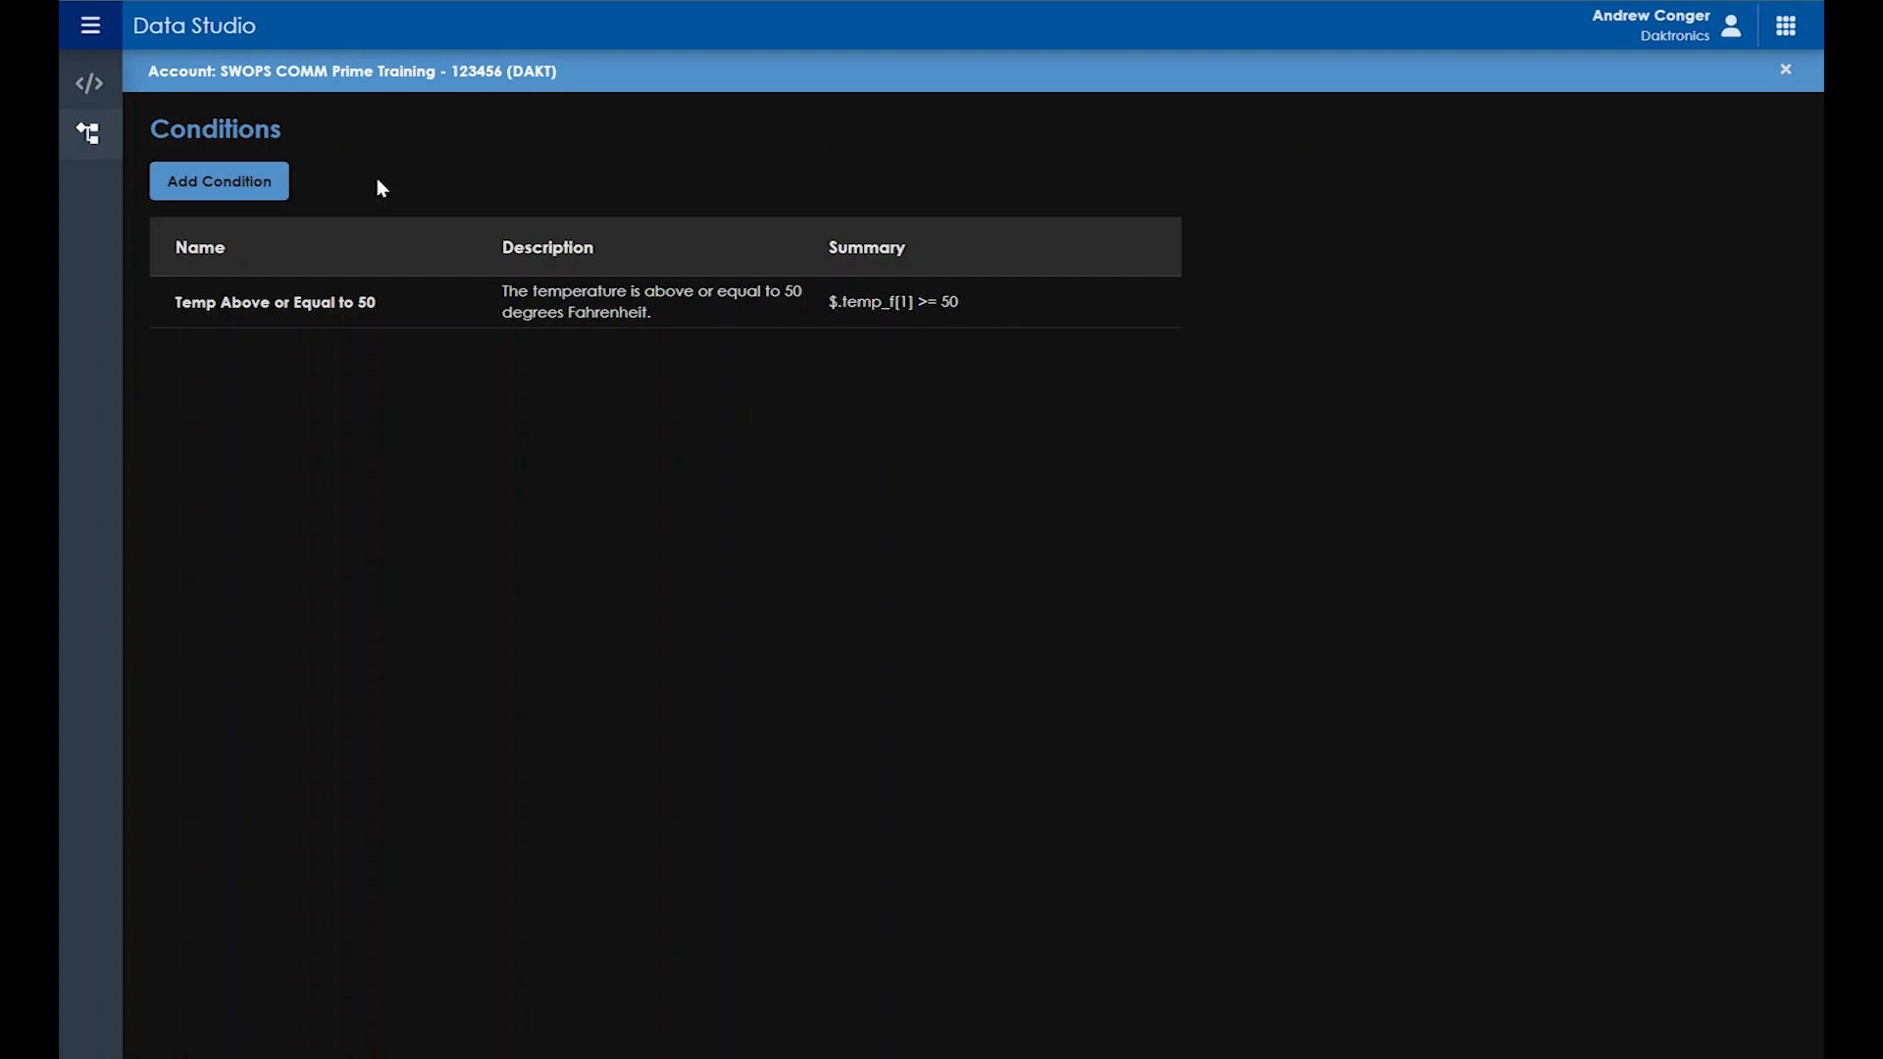
# Step: Add a play condition named "Temp Below 50", described as "The temperature is below 50 degrees Fahrenheit.", with condition type Number
pyautogui.click(242, 179)
pyautogui.click(290, 253)
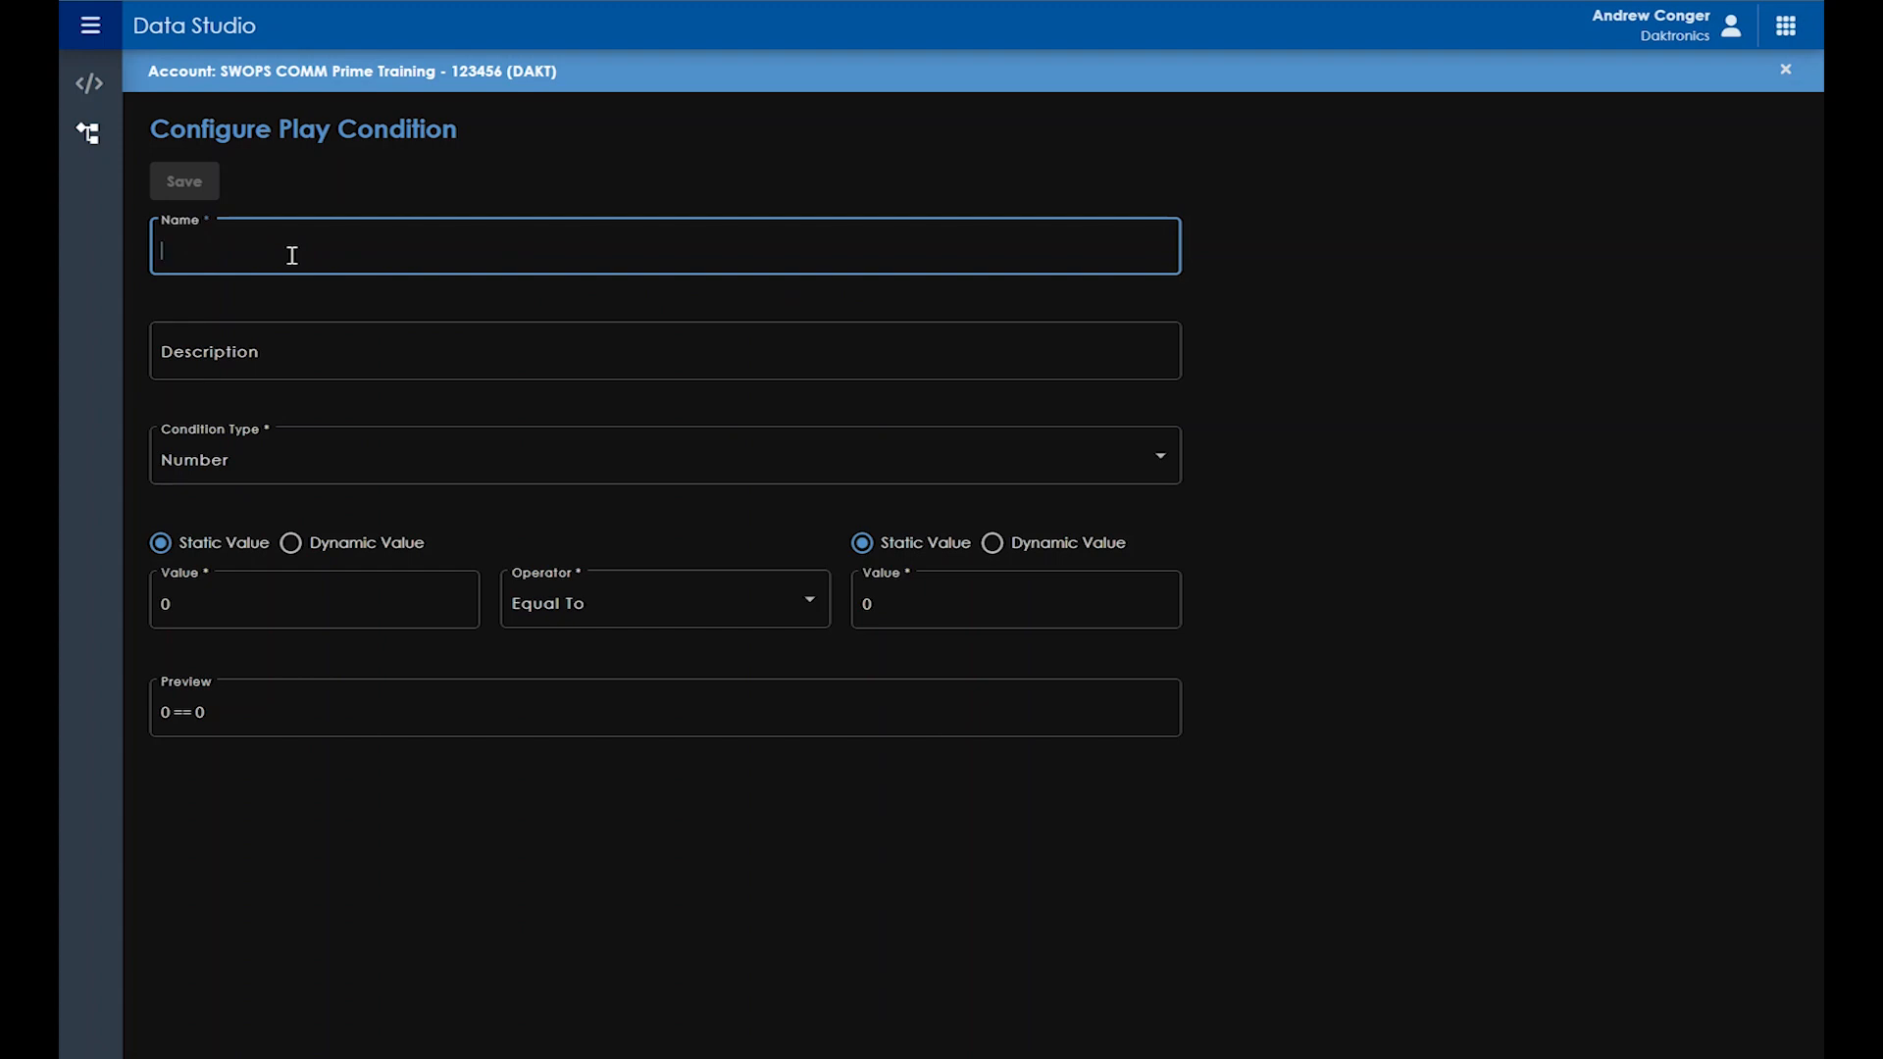
pyautogui.write('Temp Below 50')
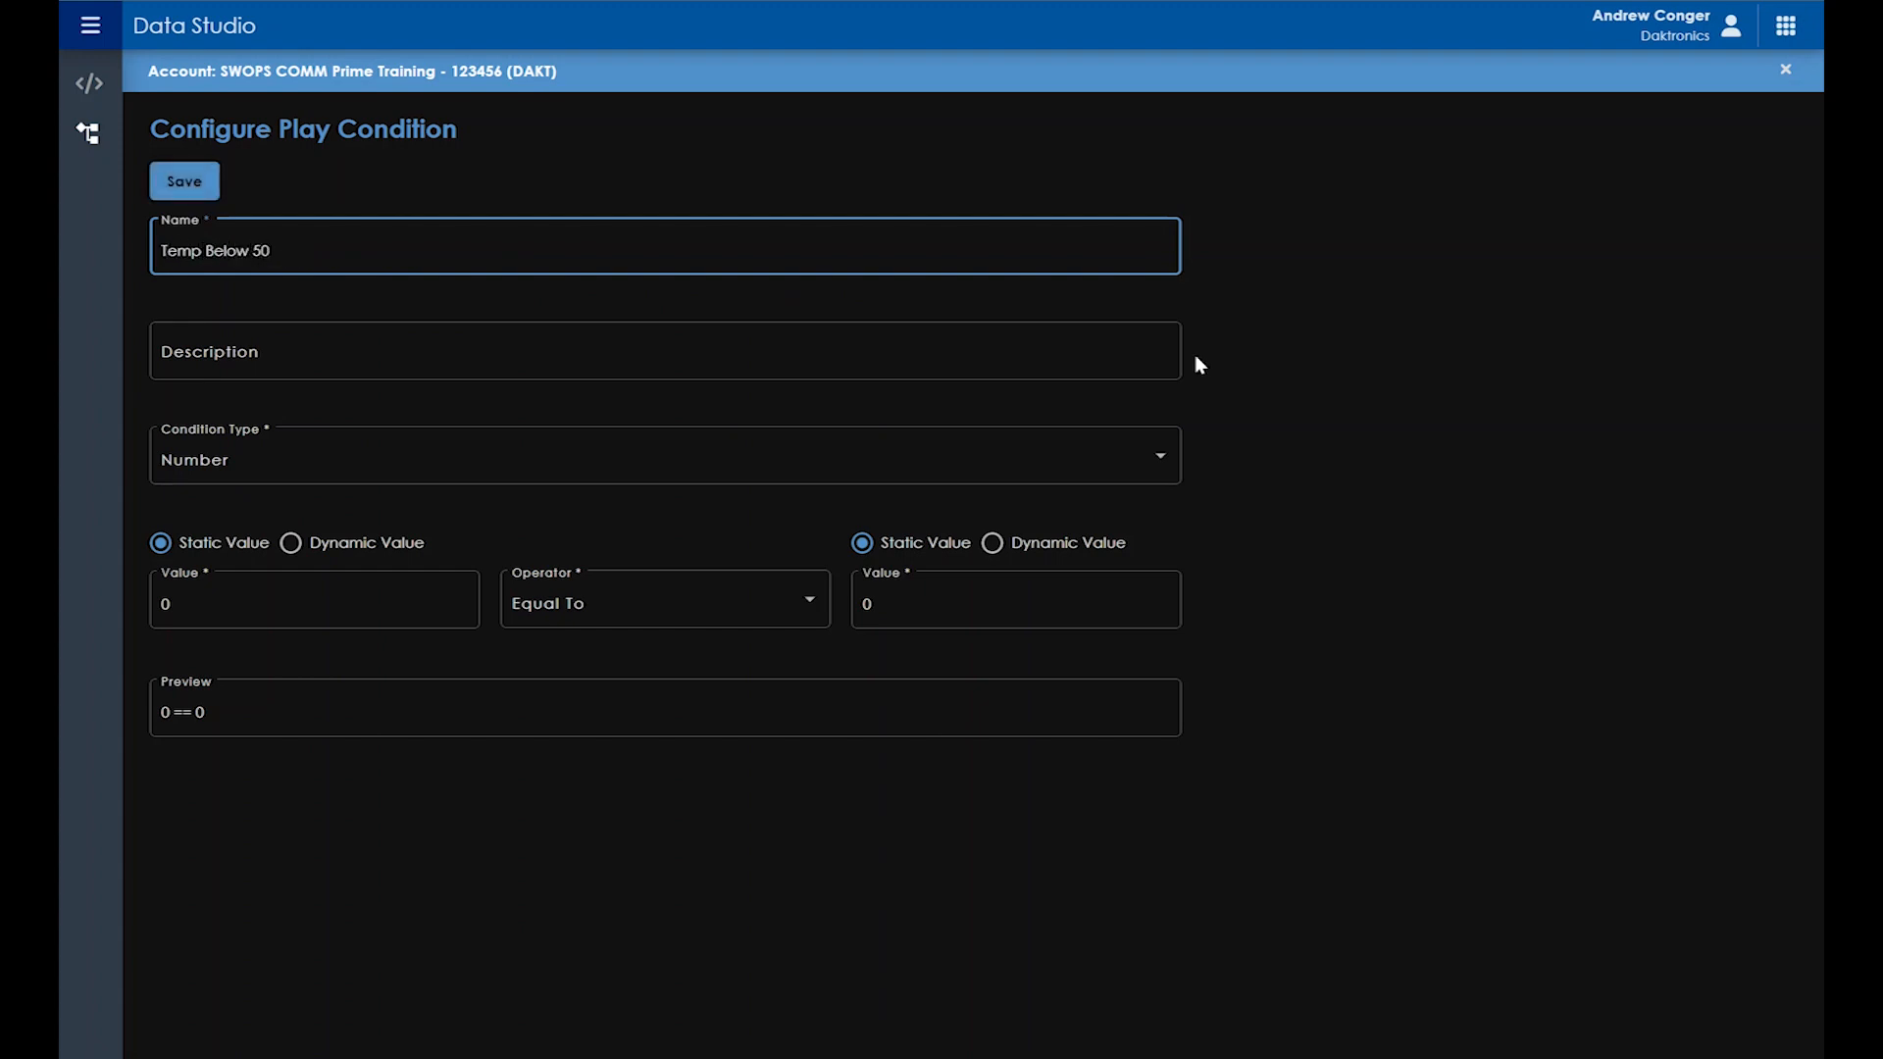
pyautogui.click(871, 357)
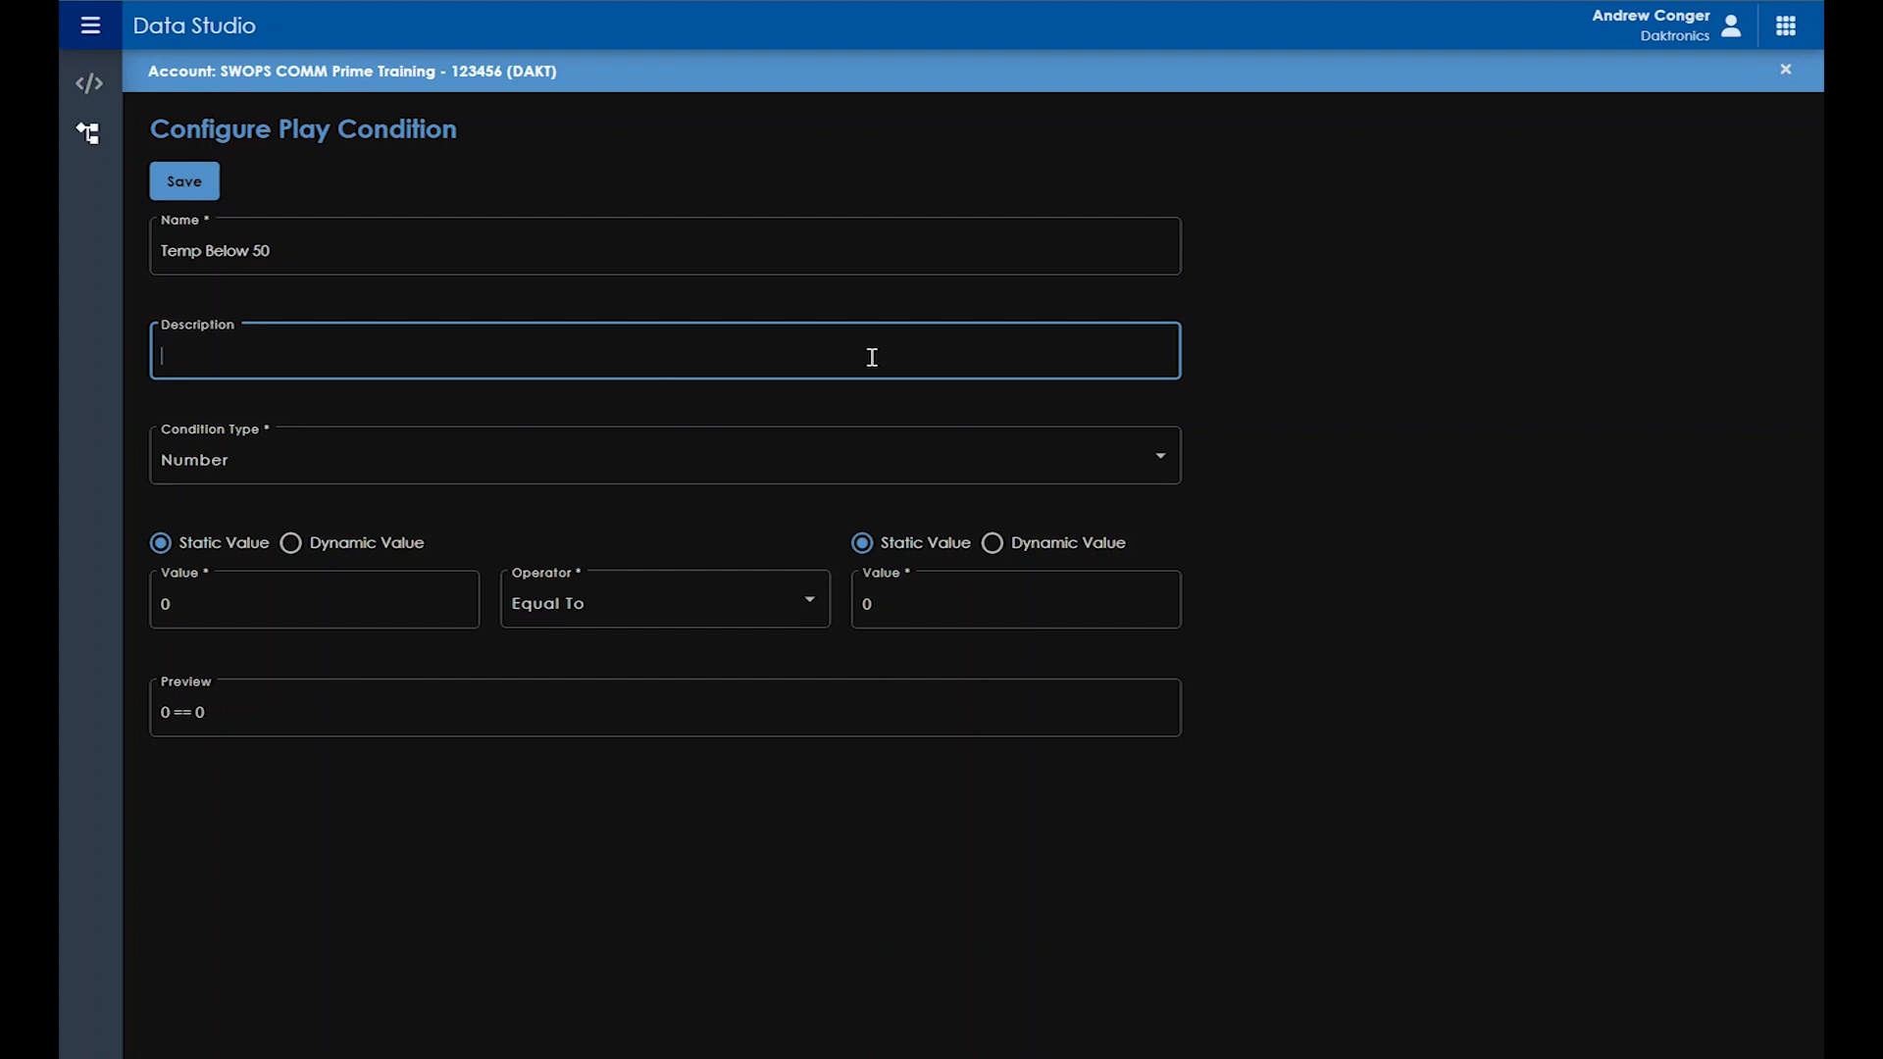
pyautogui.write('The temperature is below 50 degrees Fahrenheit.')
pyautogui.click(1280, 403)
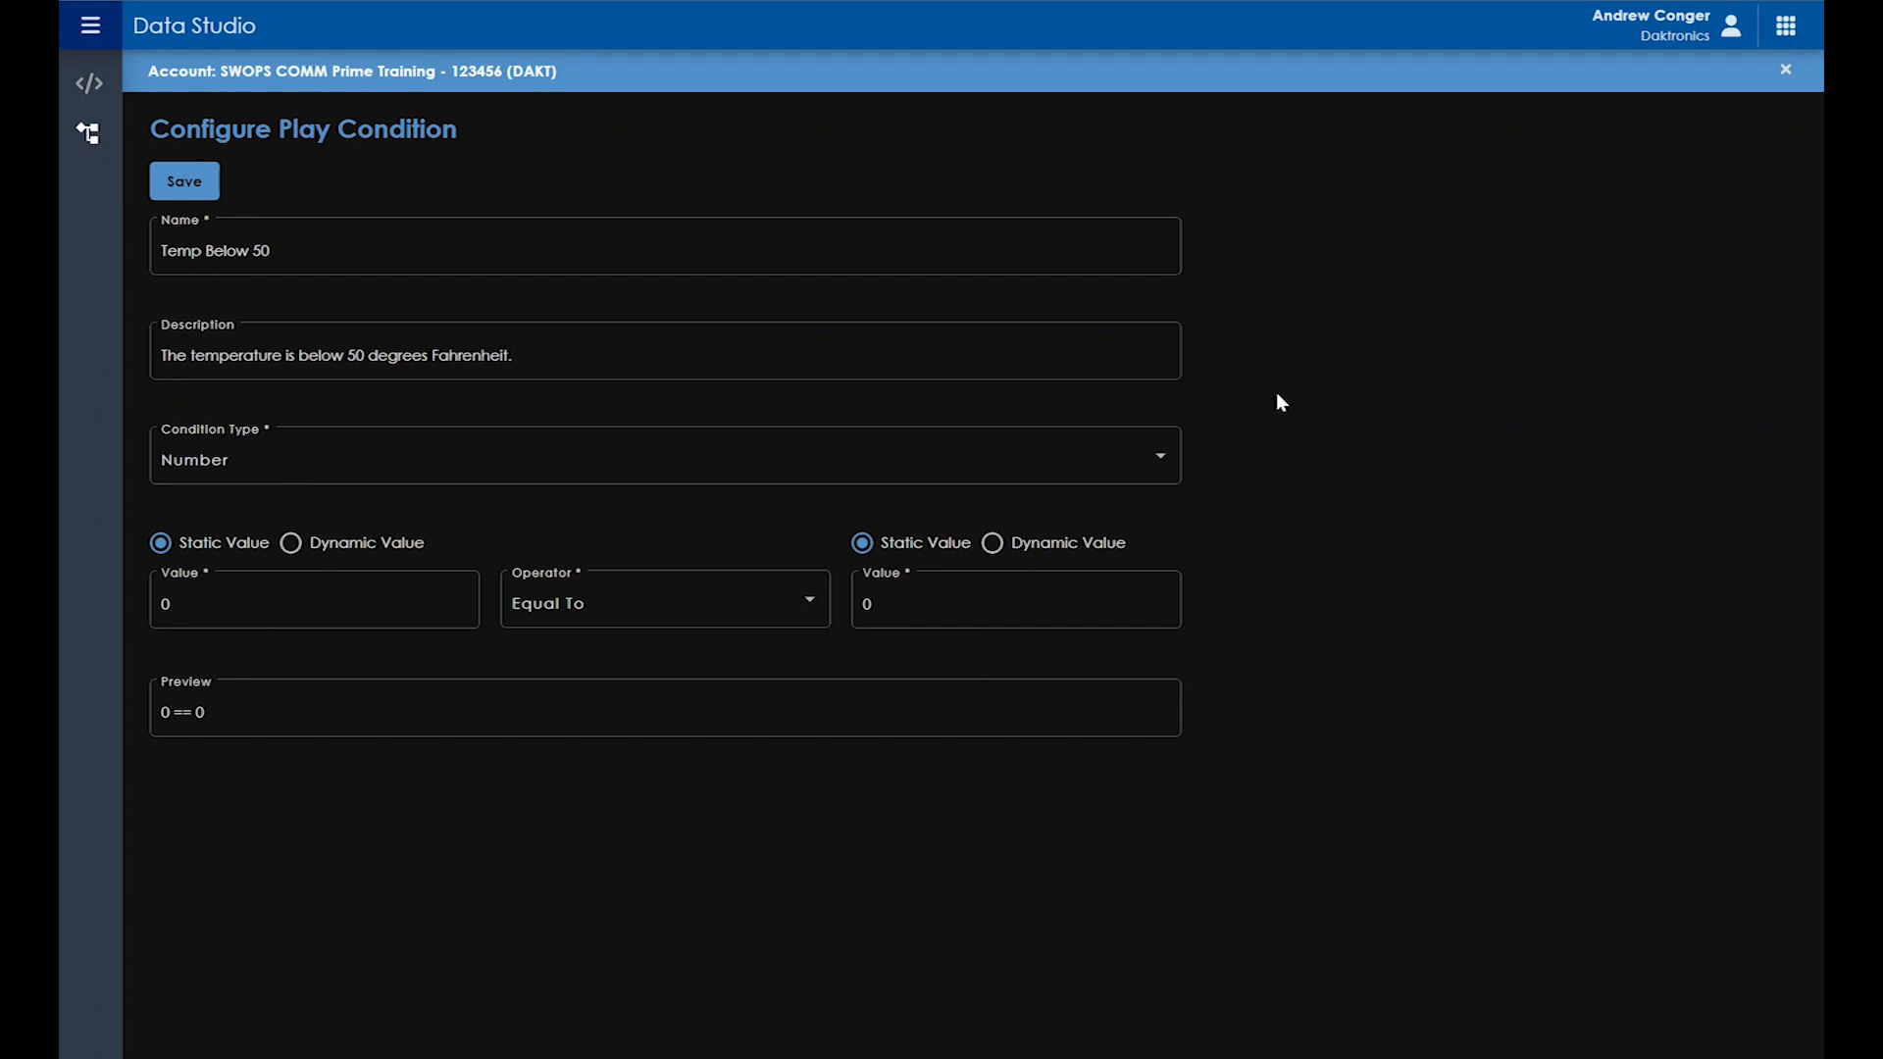
pyautogui.click(1001, 455)
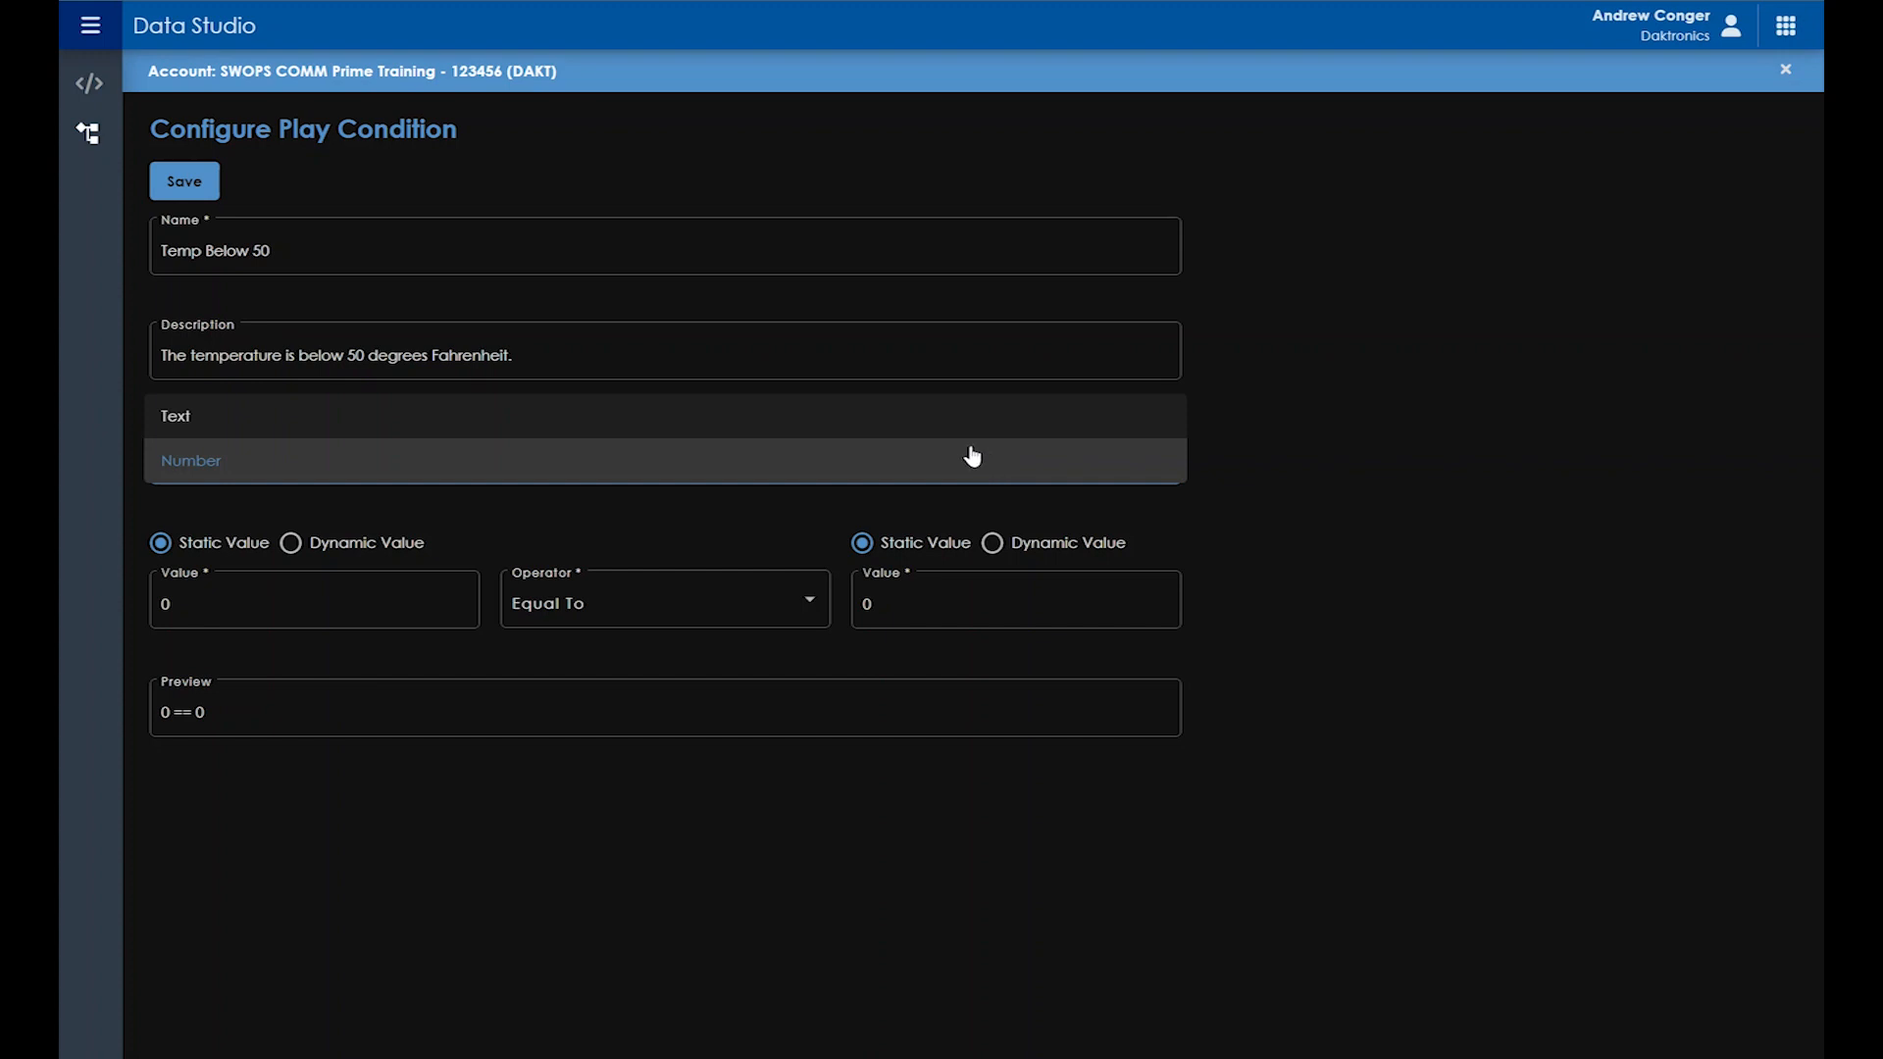
pyautogui.click(883, 459)
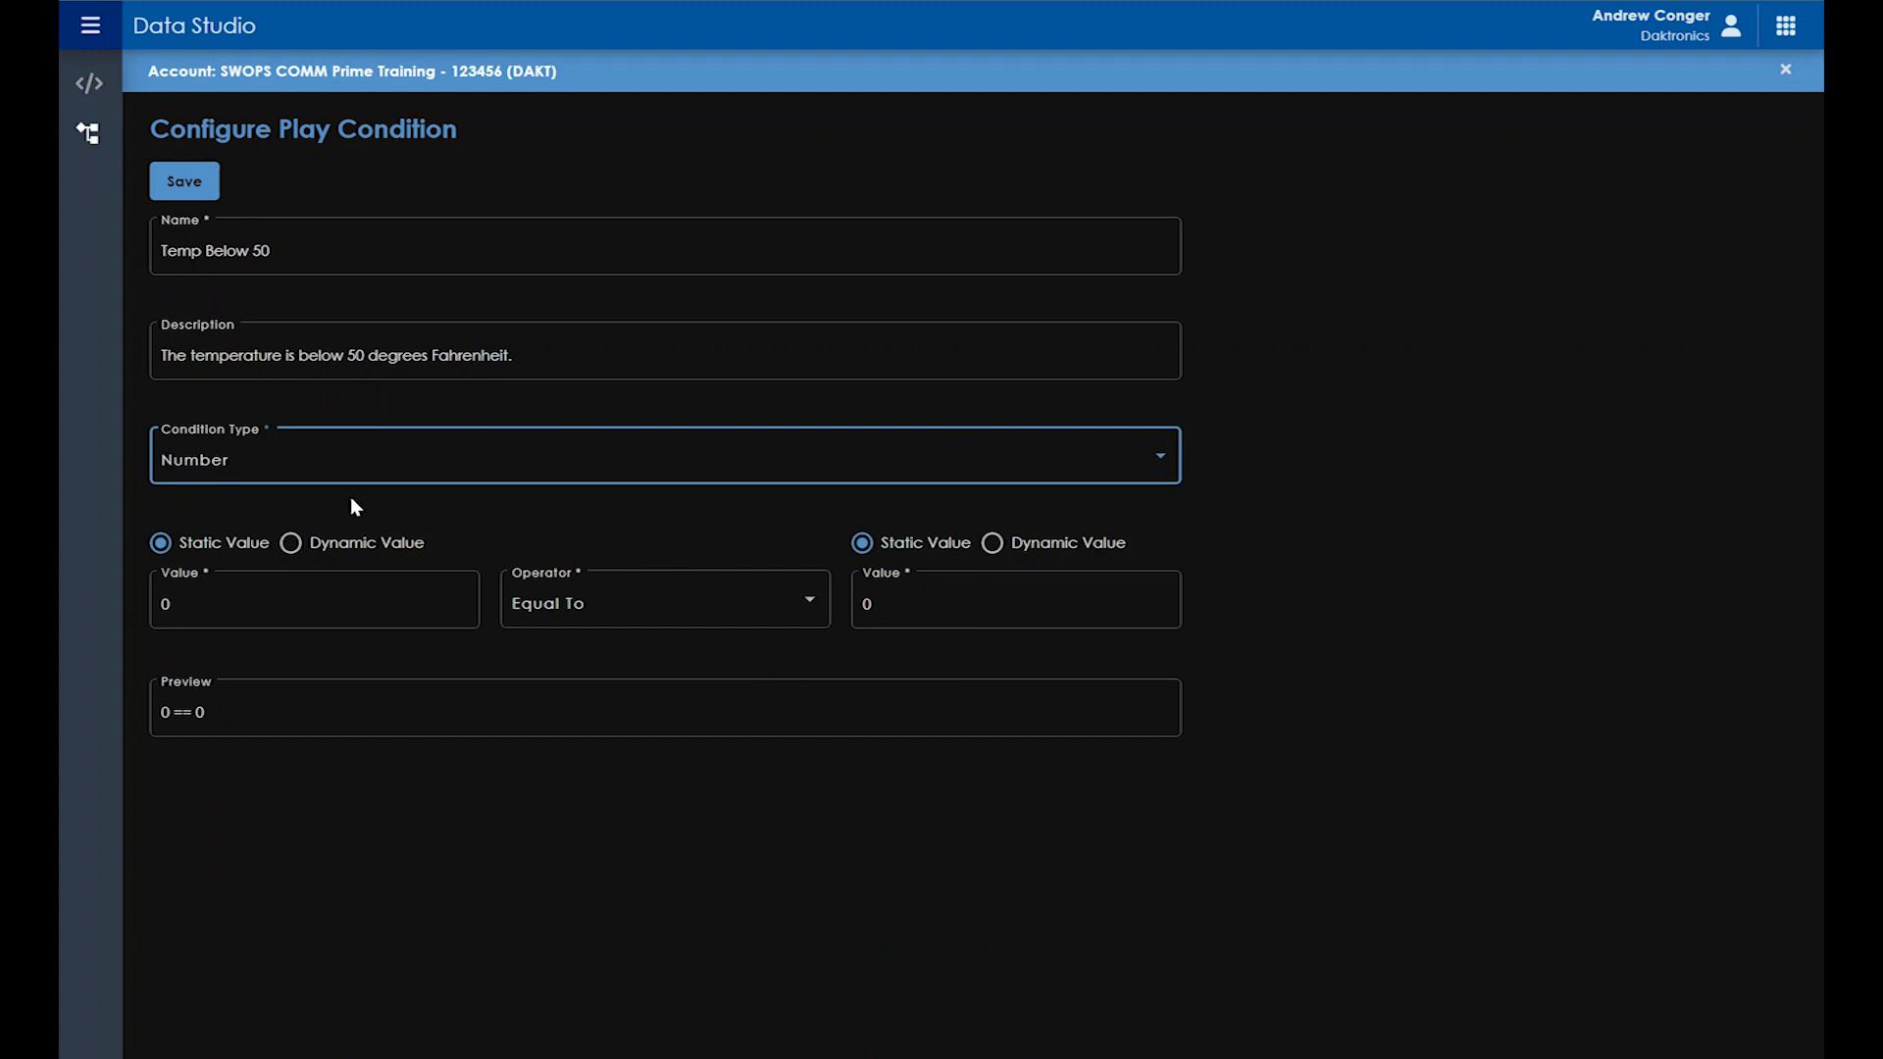
# Step: Make the condition's first operand a dynamic value from the KFSD data feed, using the temp_f field
pyautogui.click(290, 544)
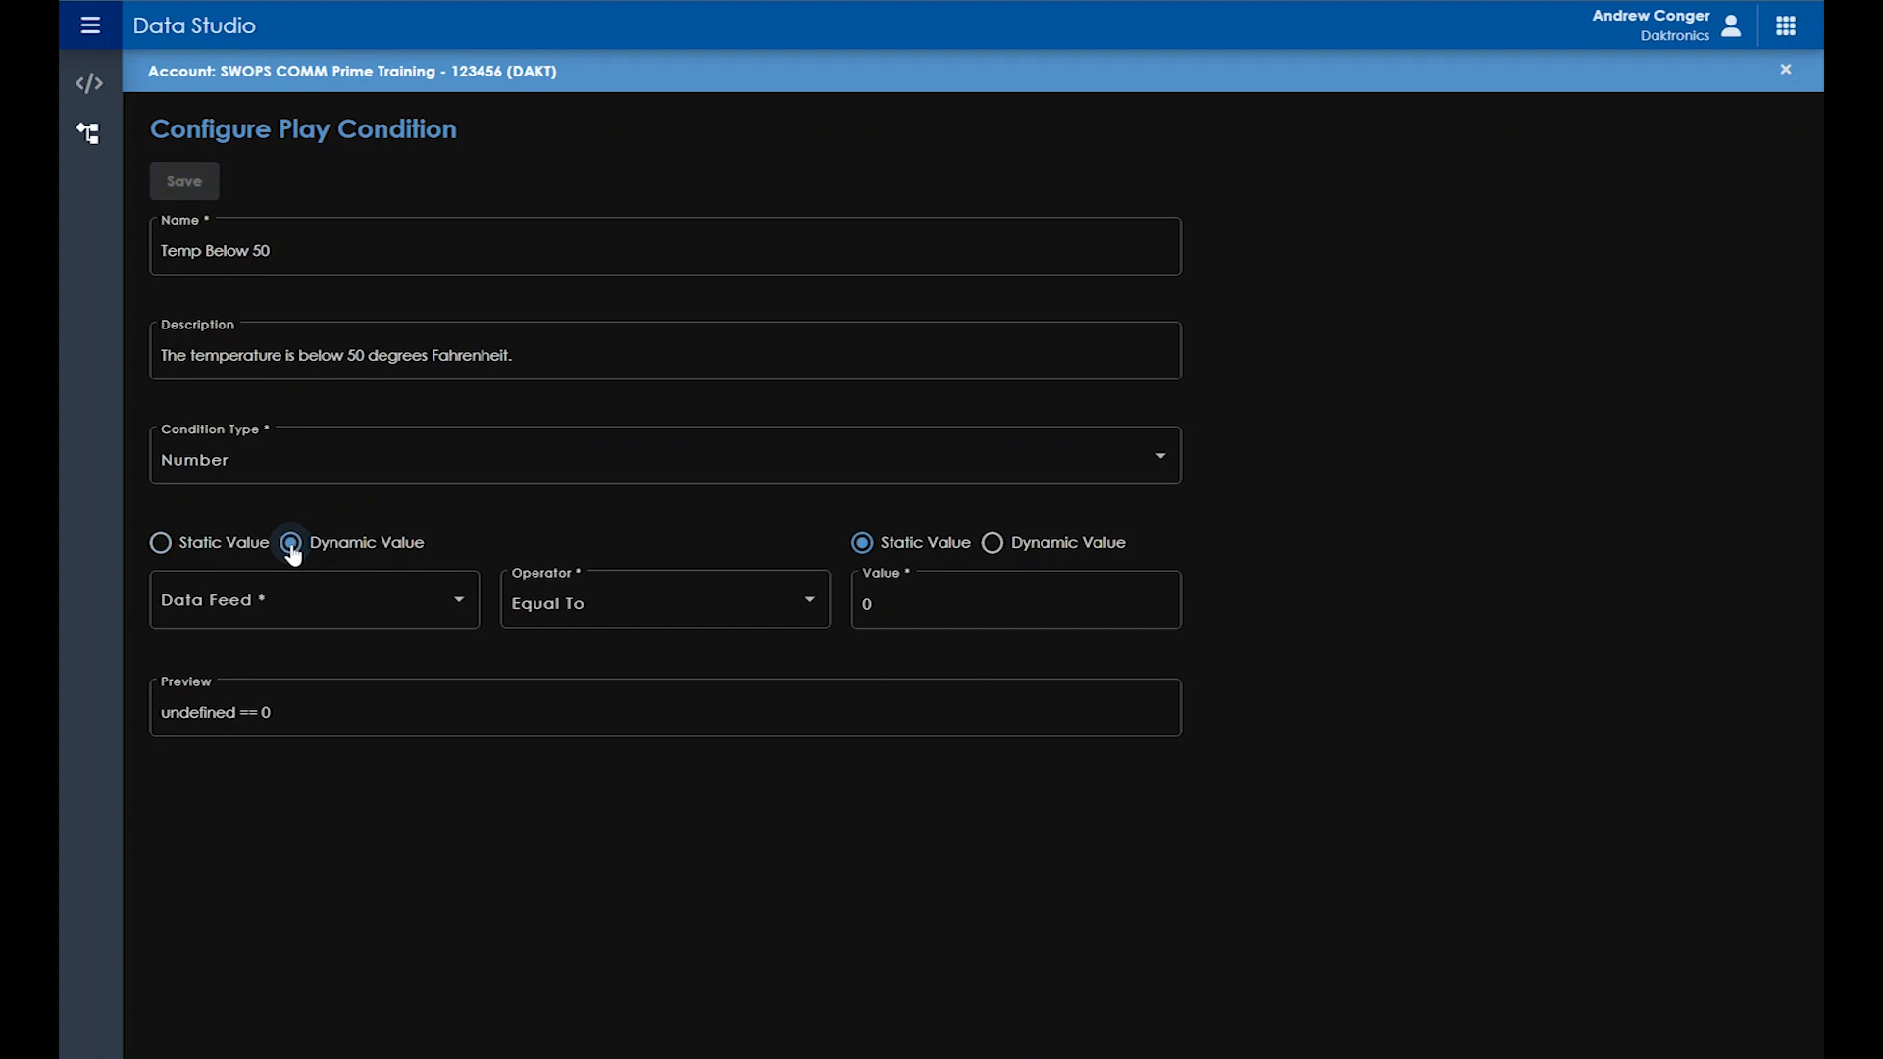
pyautogui.click(321, 606)
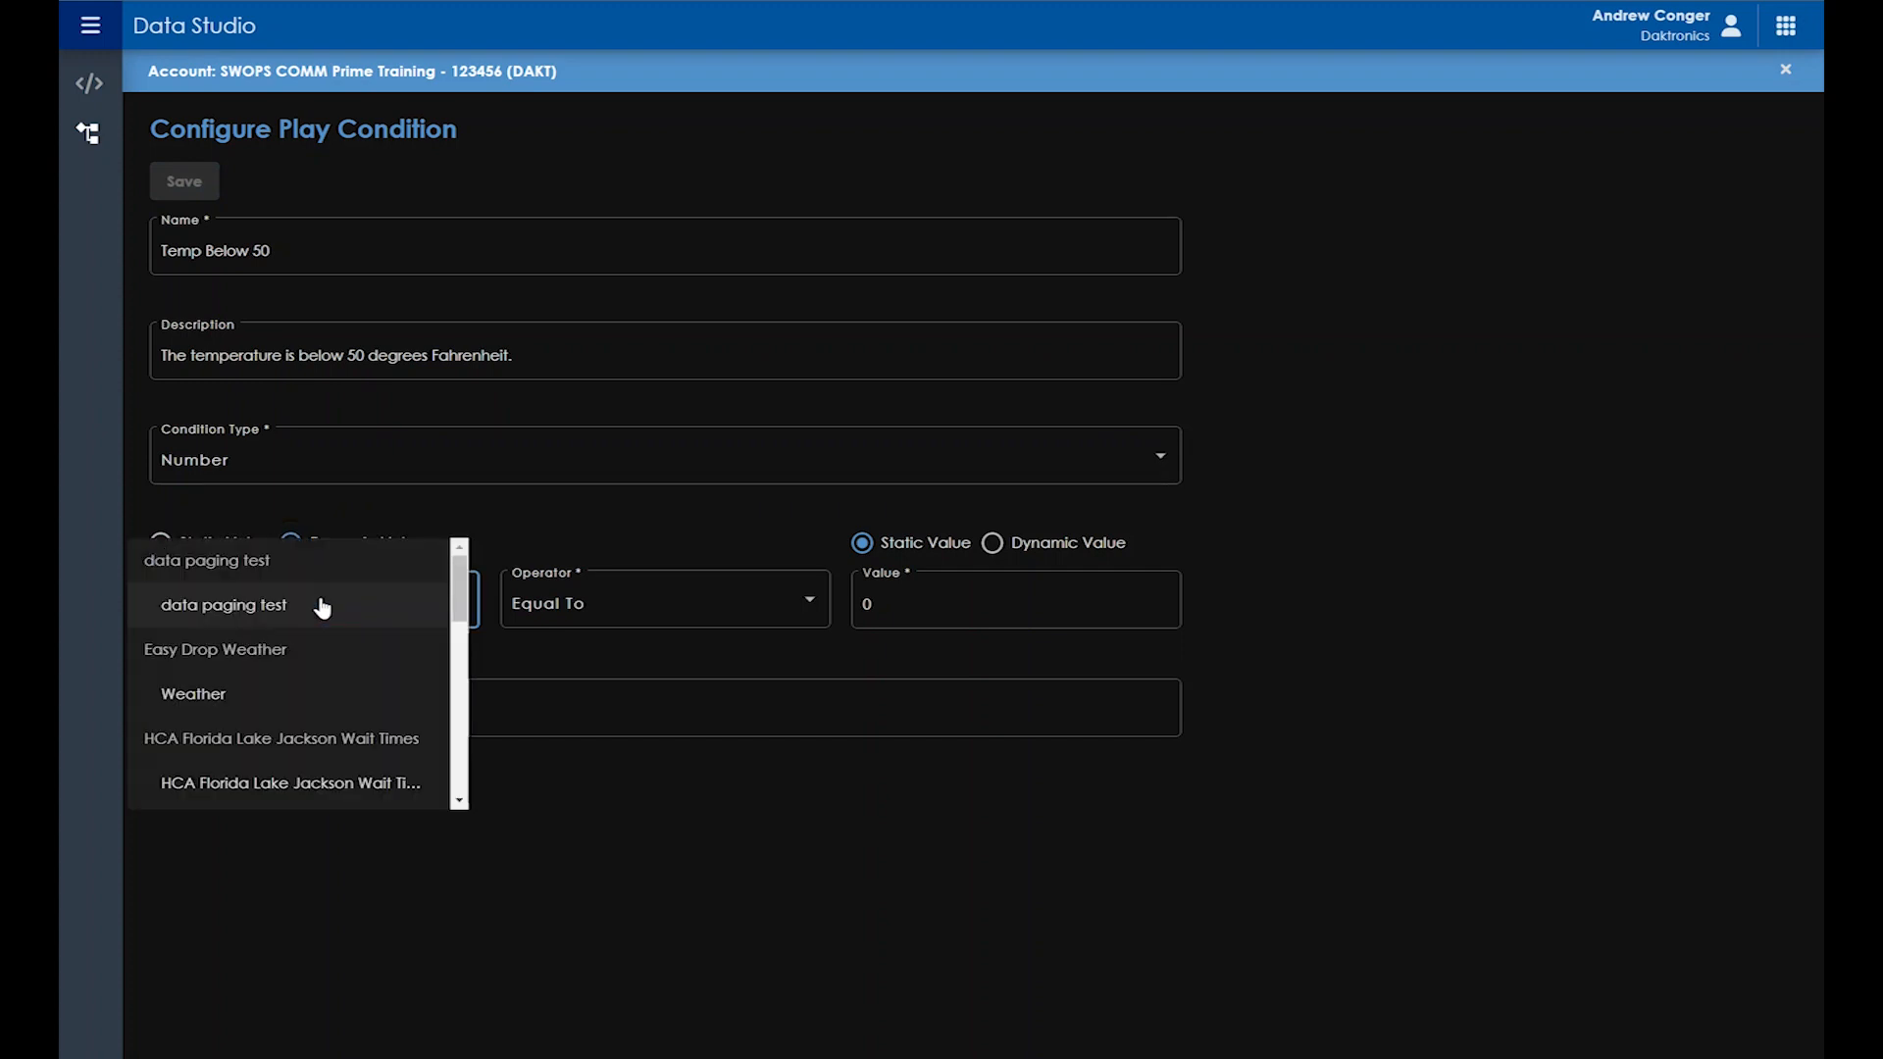
pyautogui.scroll(-1, 318, 652)
pyautogui.scroll(-2, 318, 649)
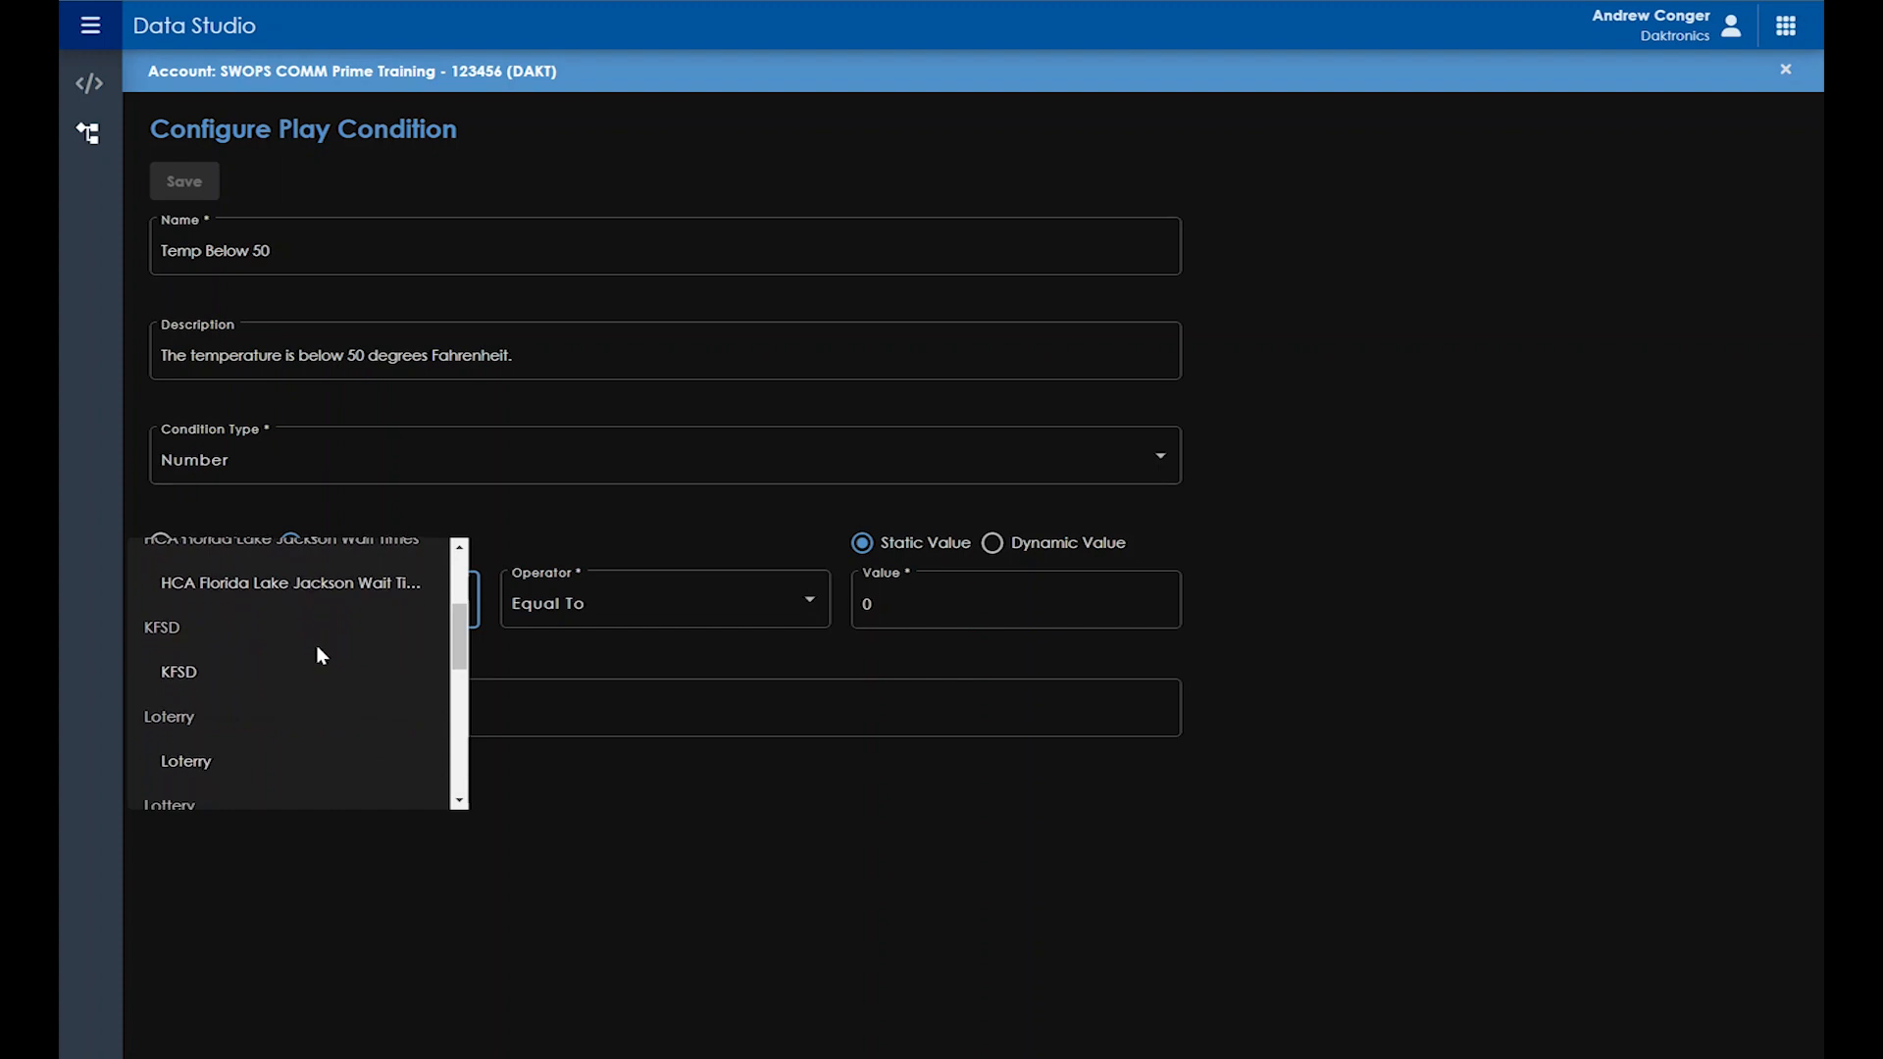
pyautogui.click(253, 671)
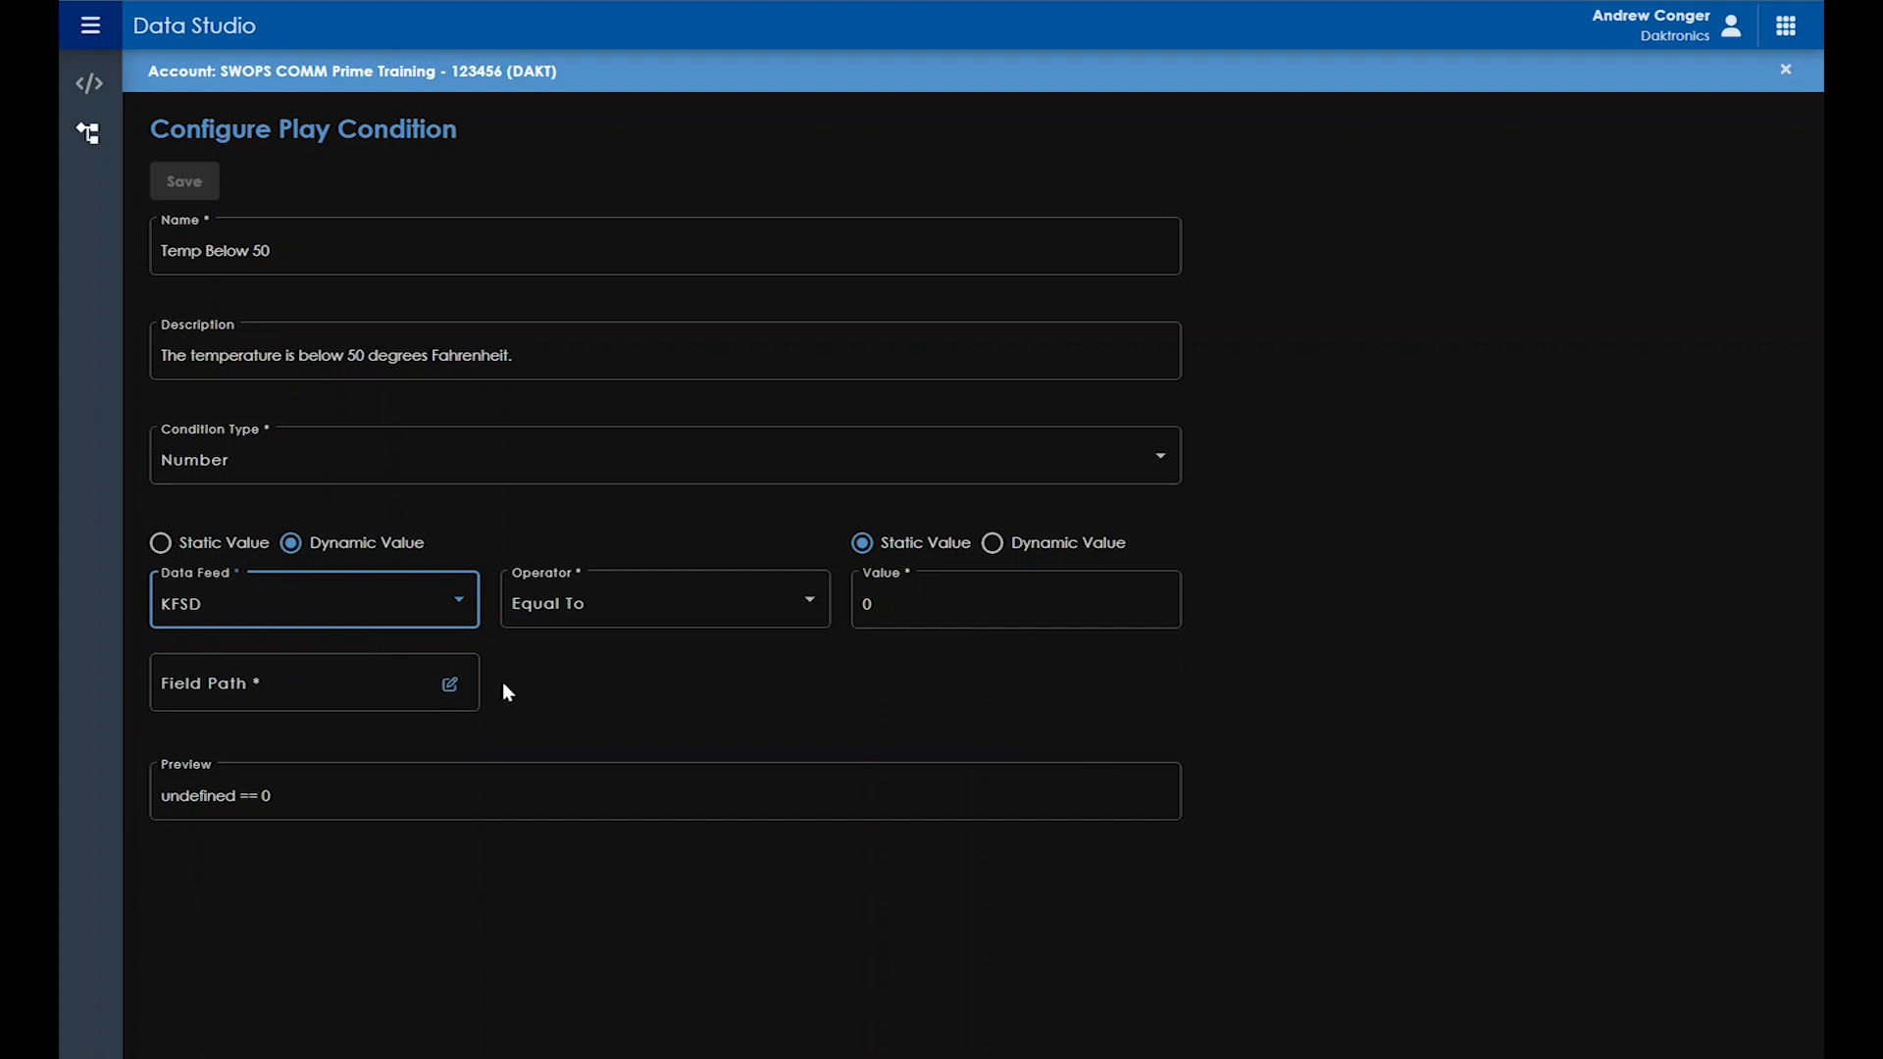
pyautogui.click(450, 686)
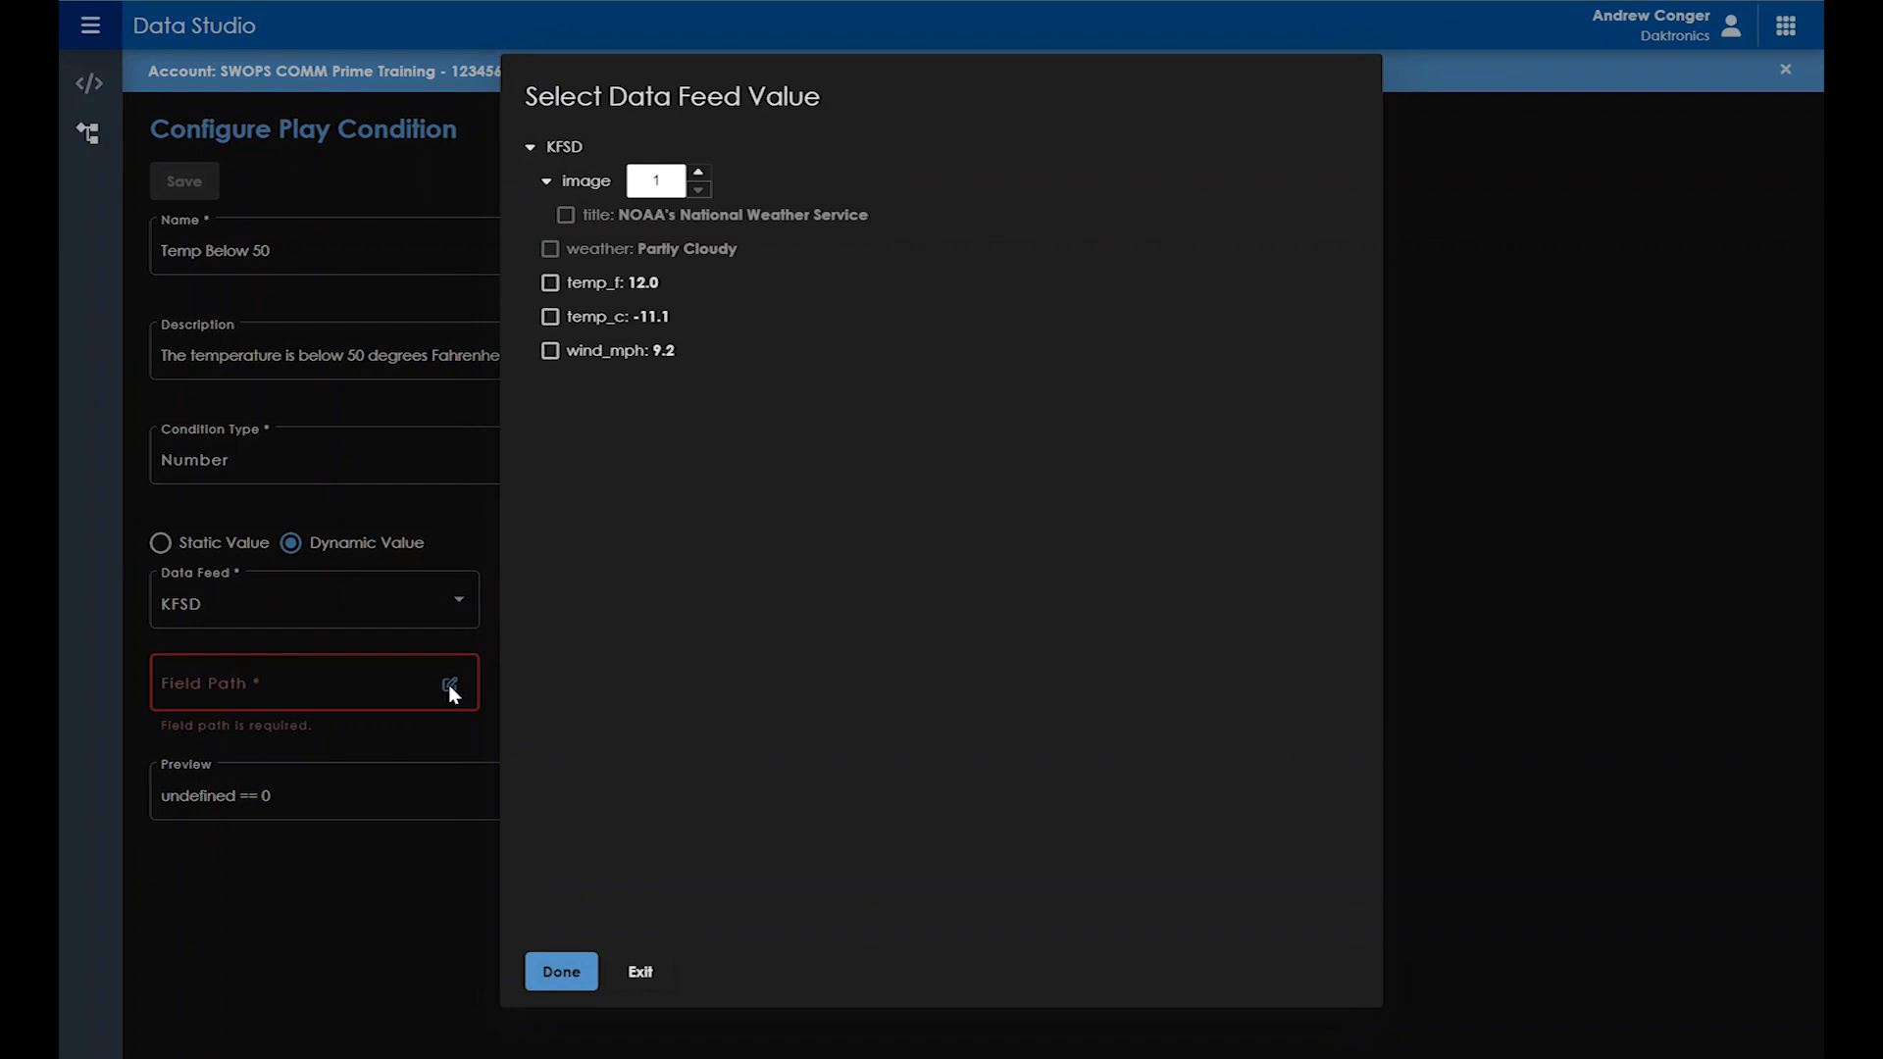
pyautogui.click(551, 283)
pyautogui.click(563, 971)
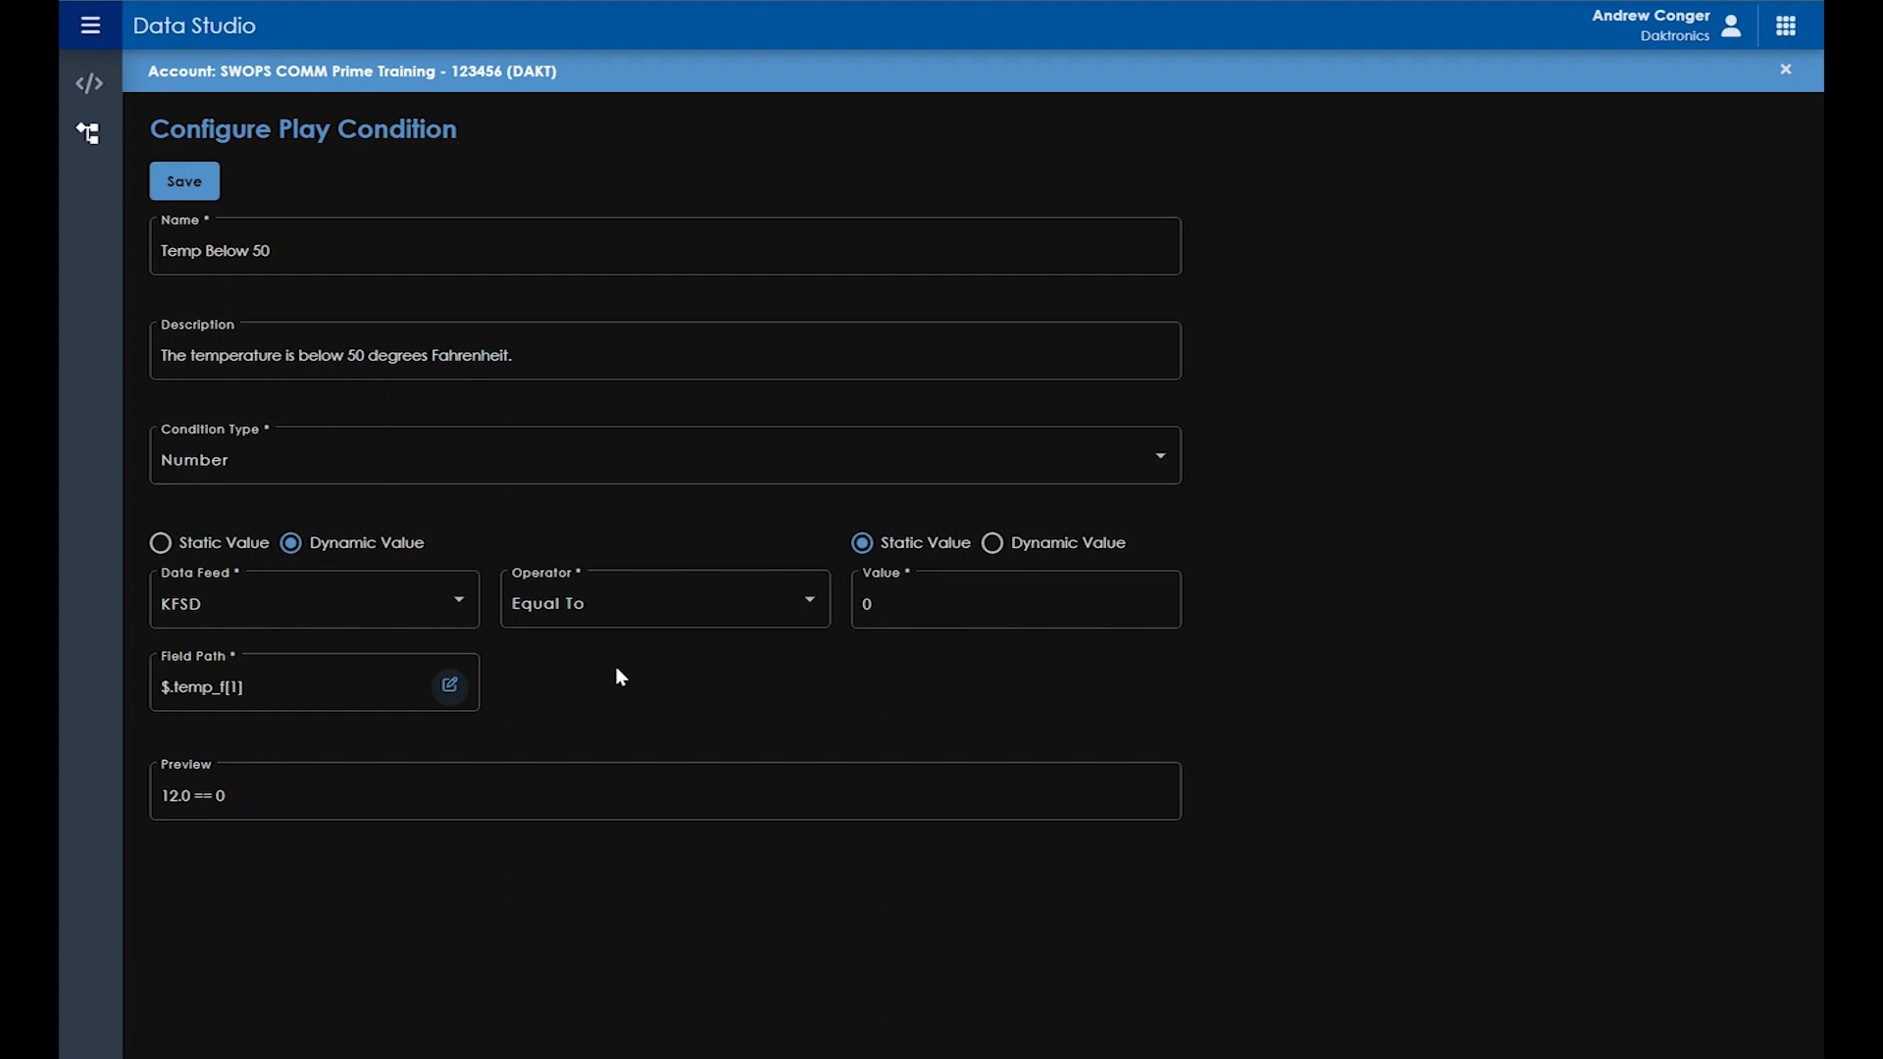
# Step: Set the condition's operator to Less Than with a static comparison value of 50, and save the condition
pyautogui.click(666, 601)
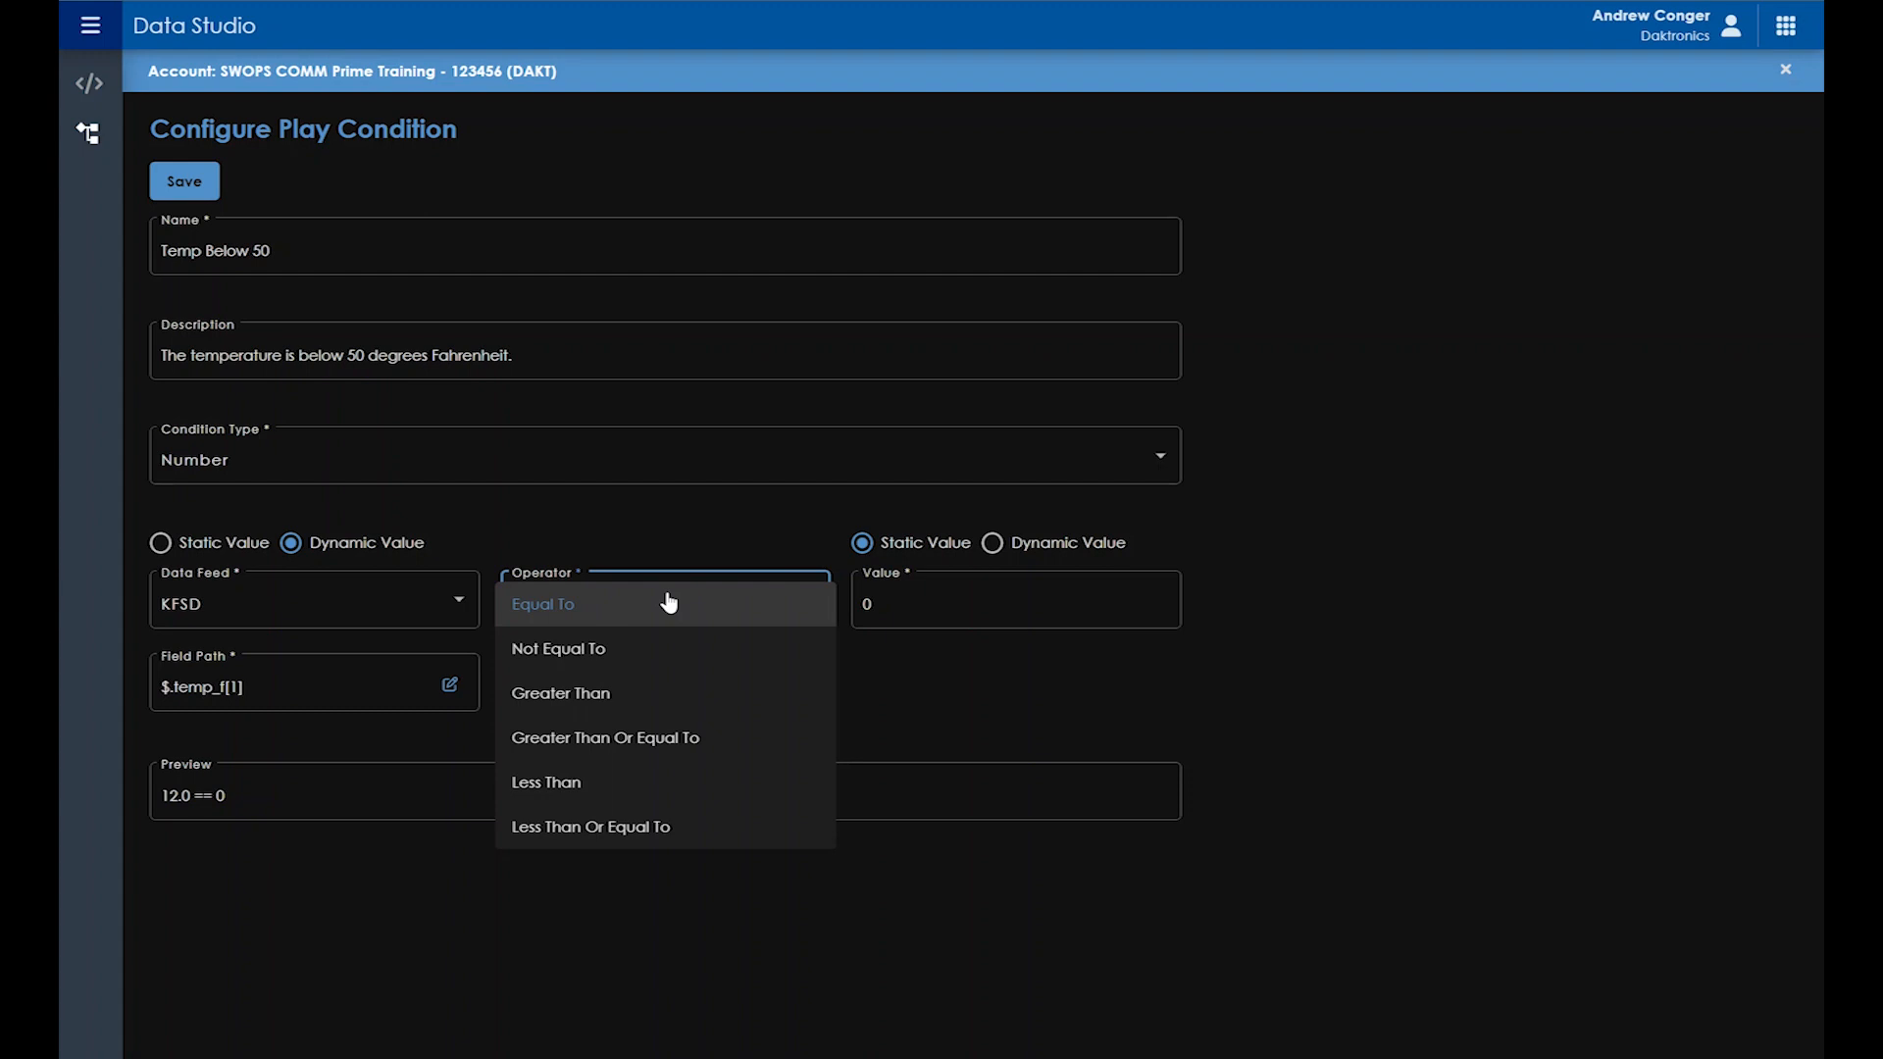
pyautogui.click(596, 783)
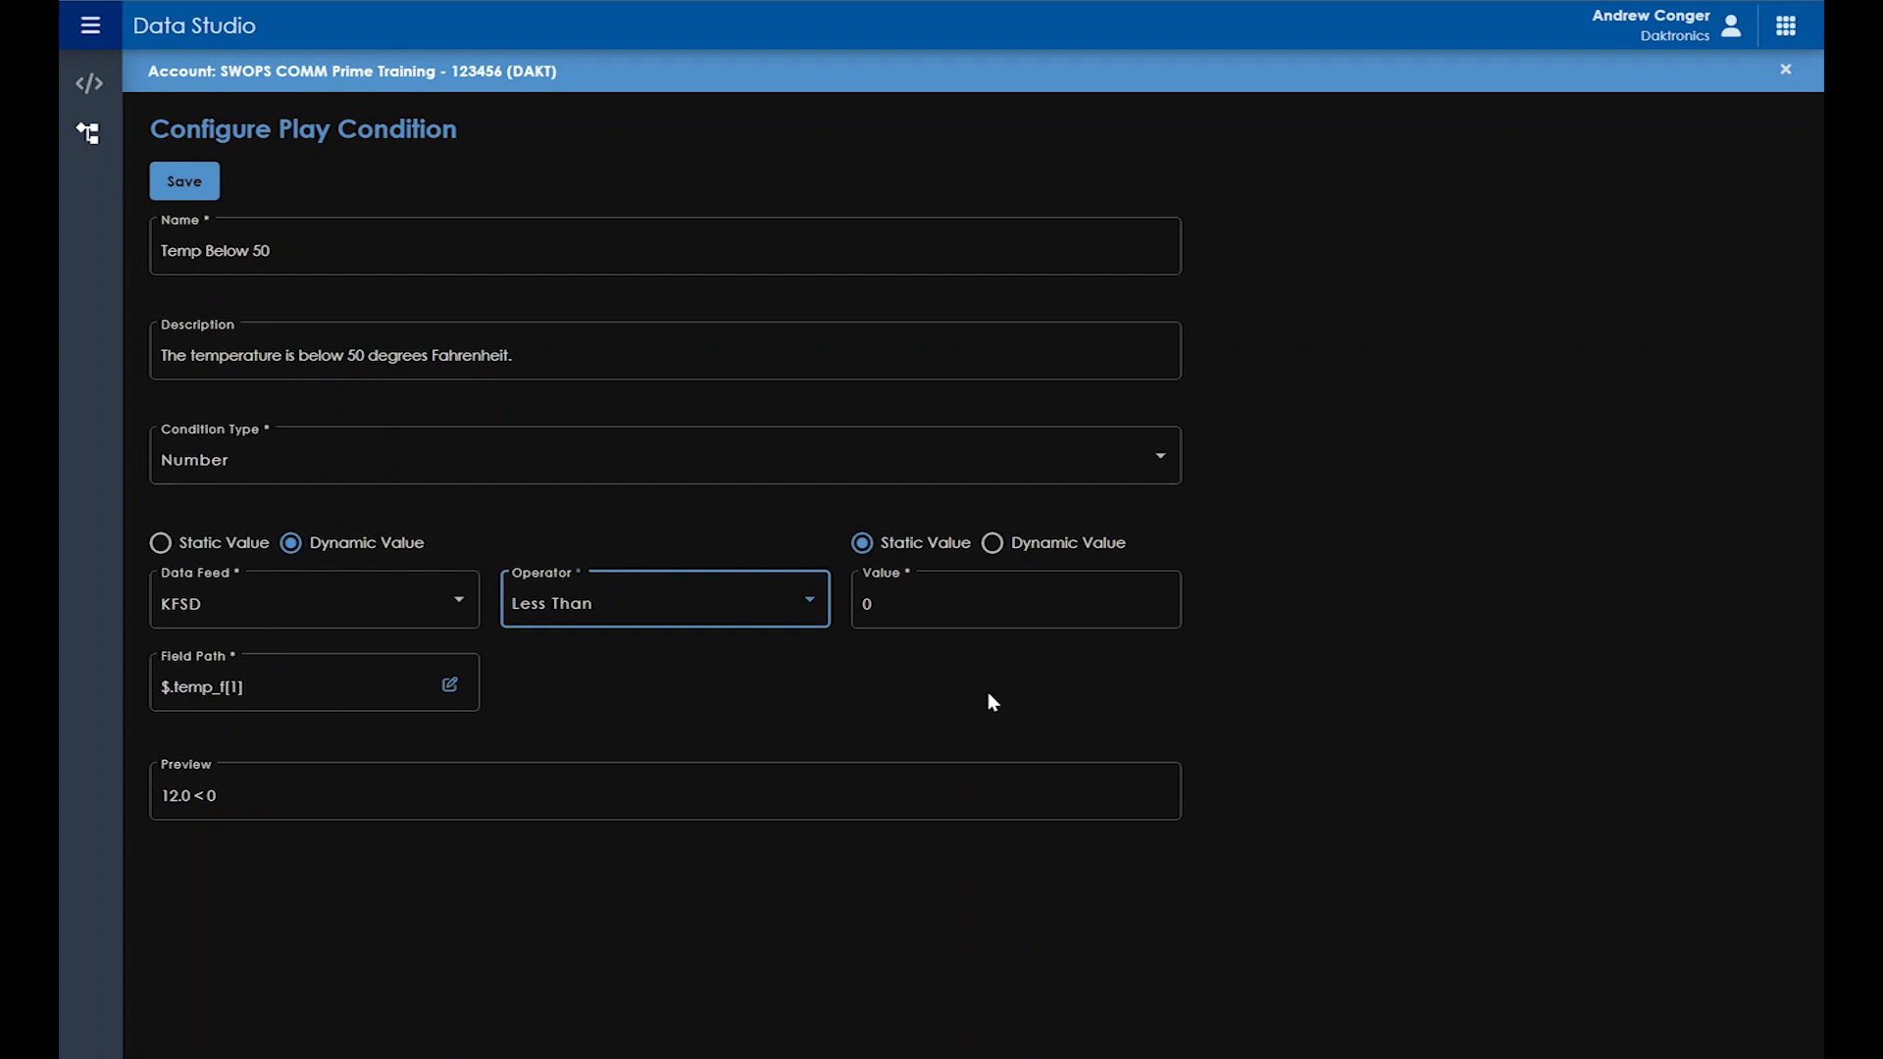
pyautogui.click(919, 604)
pyautogui.write('5')
pyautogui.press('BackSpace')
pyautogui.press('BackSpace')
pyautogui.write('50')
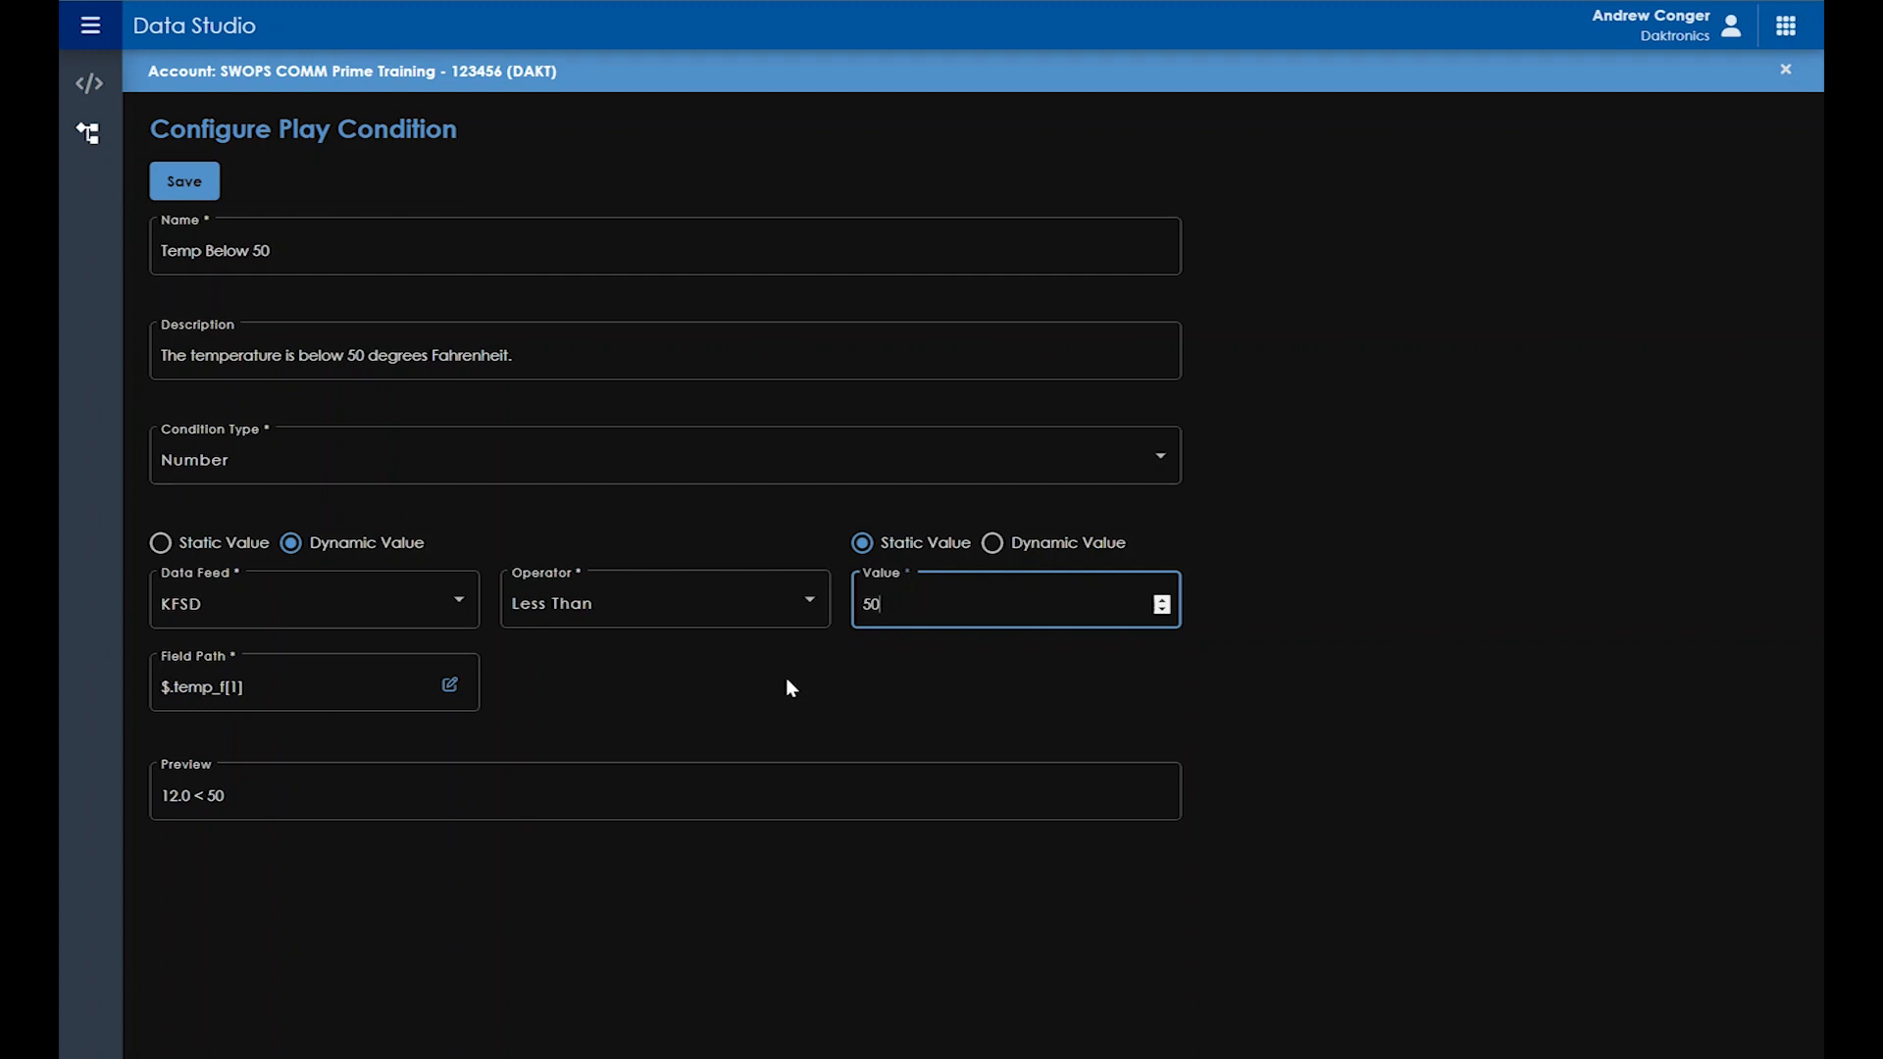
pyautogui.click(204, 179)
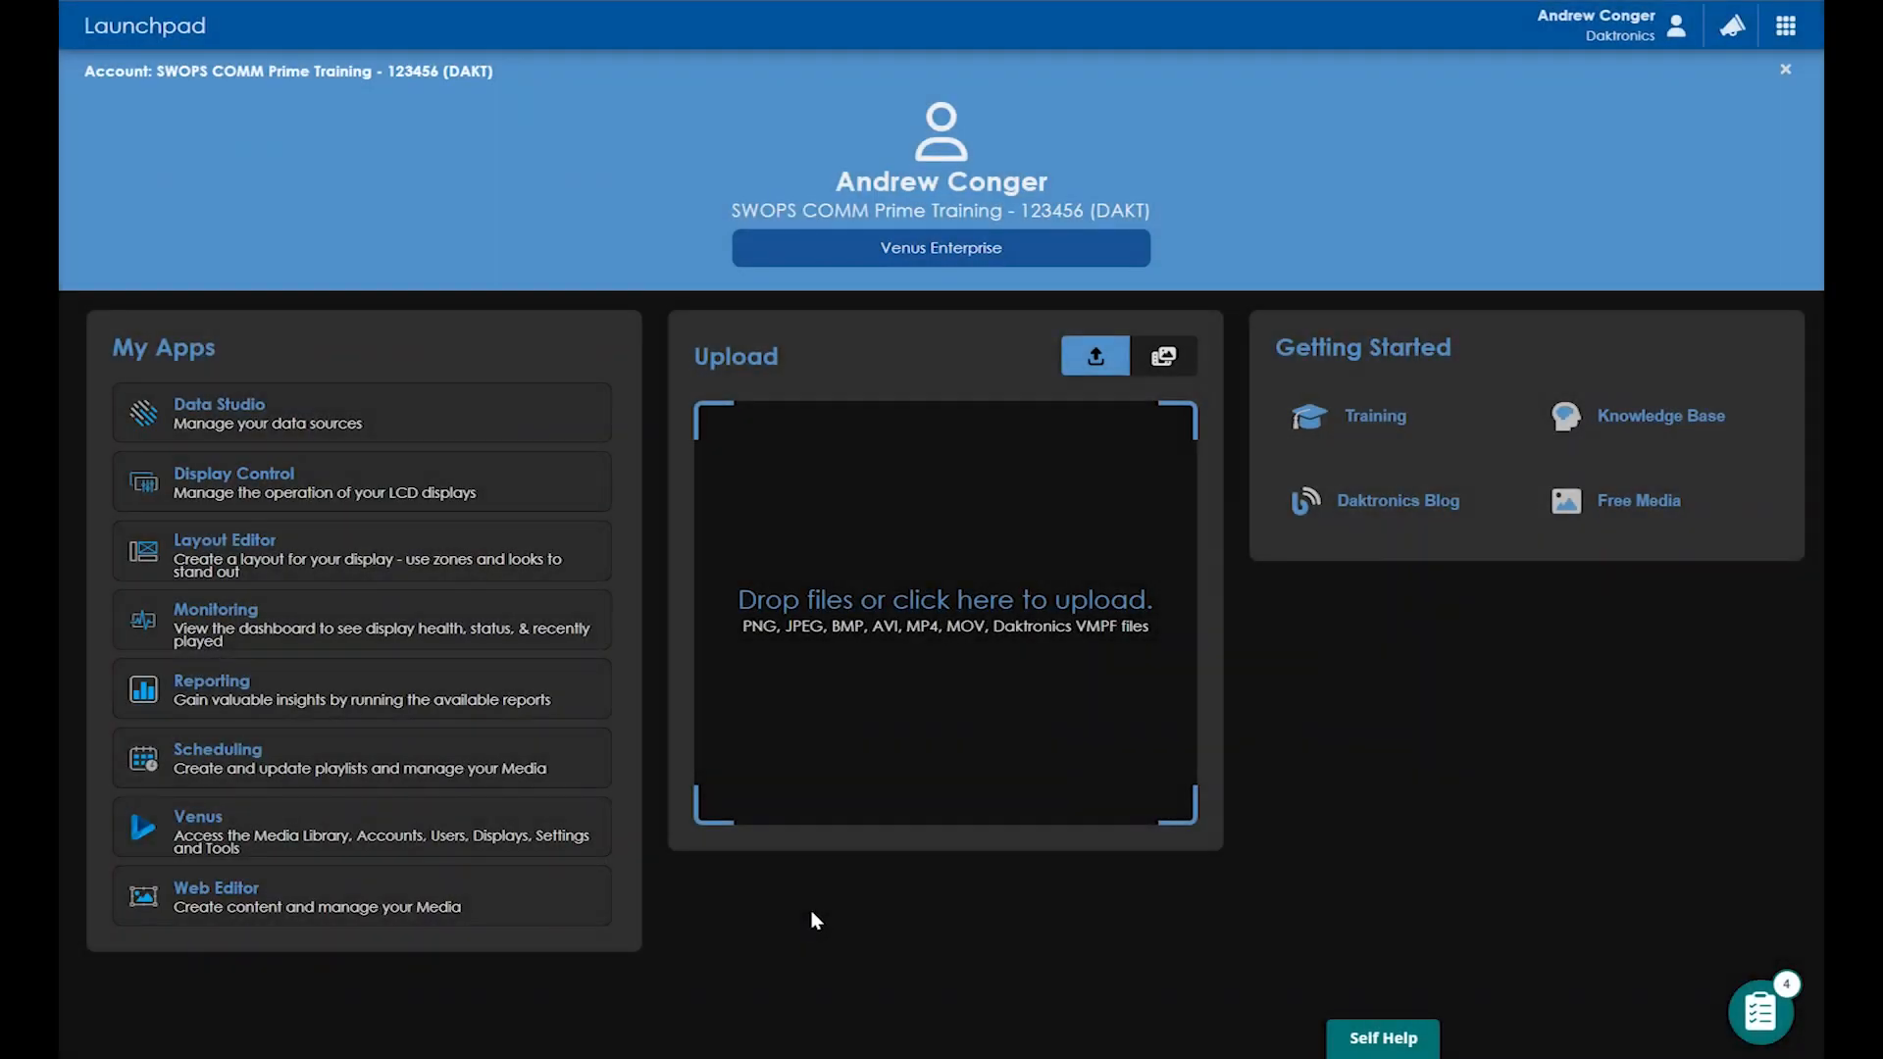
# Step: In Scheduling's Date Time and Temp playlist, assign the "Temp Above or Equal to 50" condition to the Date Time Temp Hot media file
pyautogui.click(502, 747)
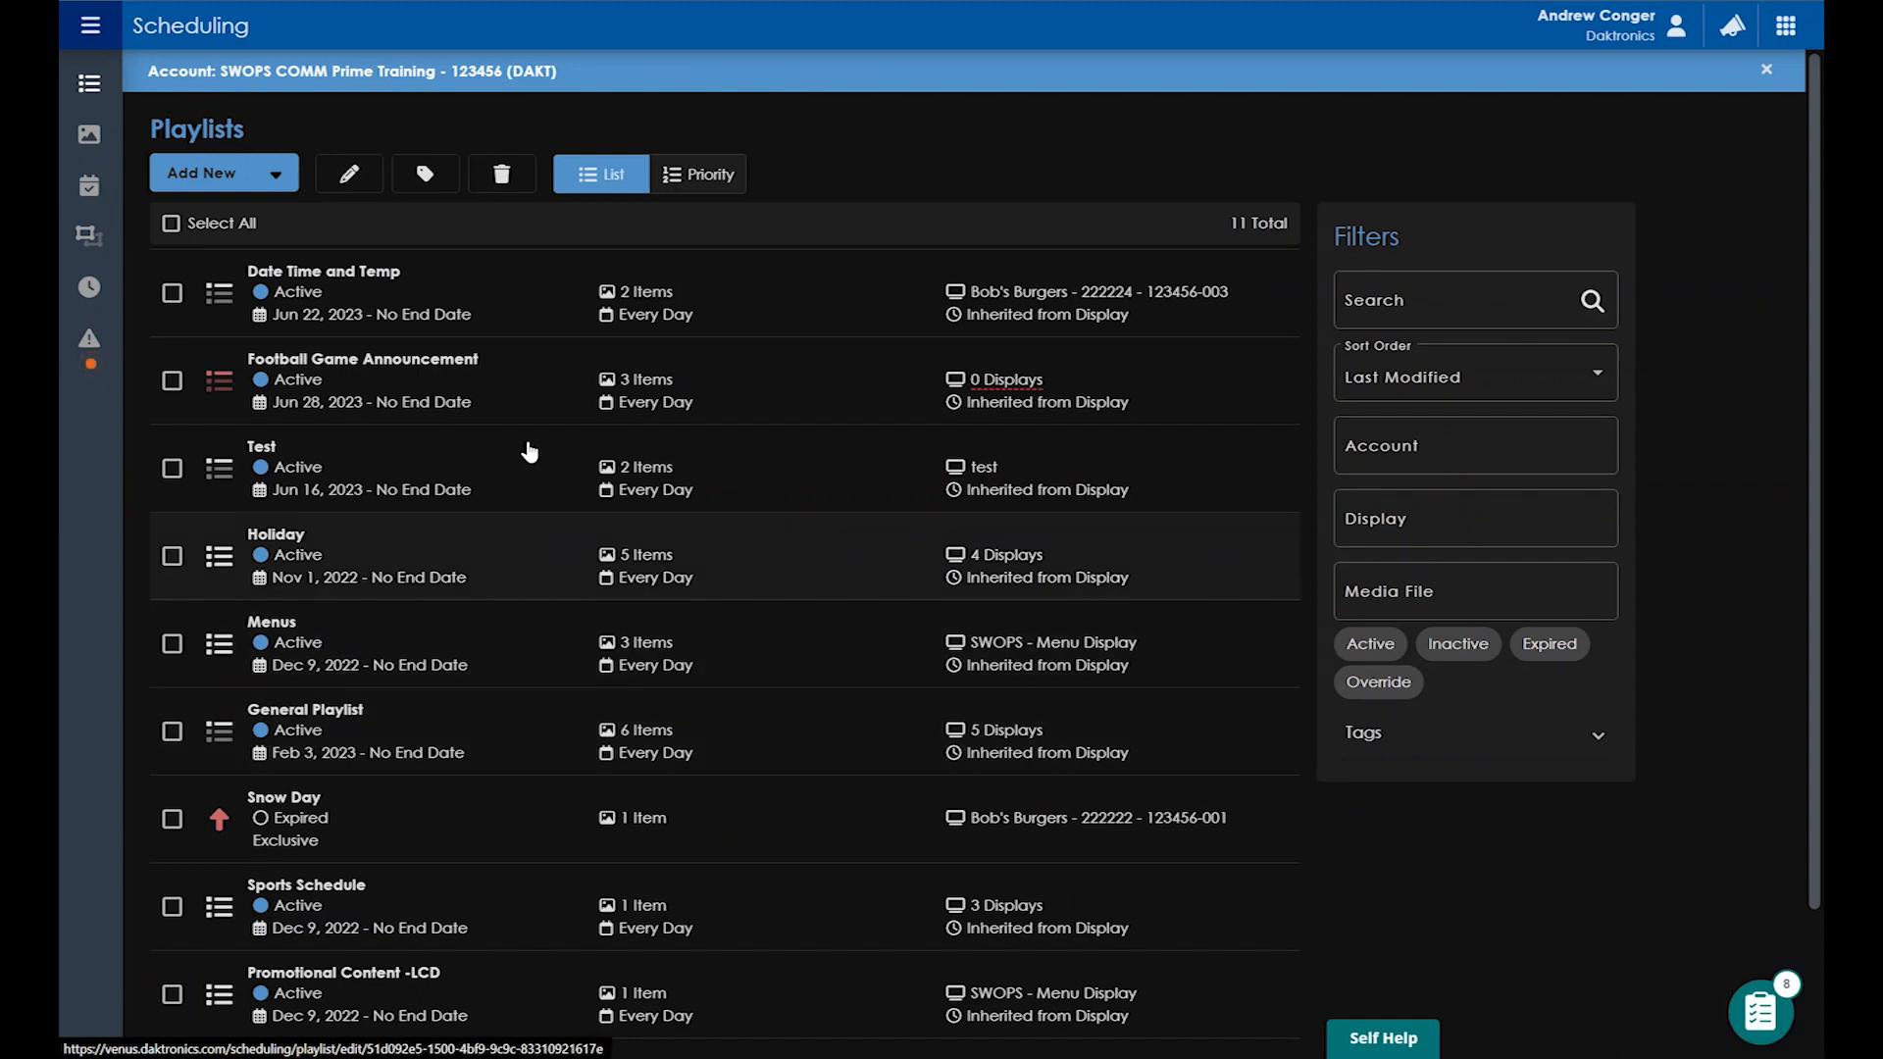
pyautogui.click(548, 288)
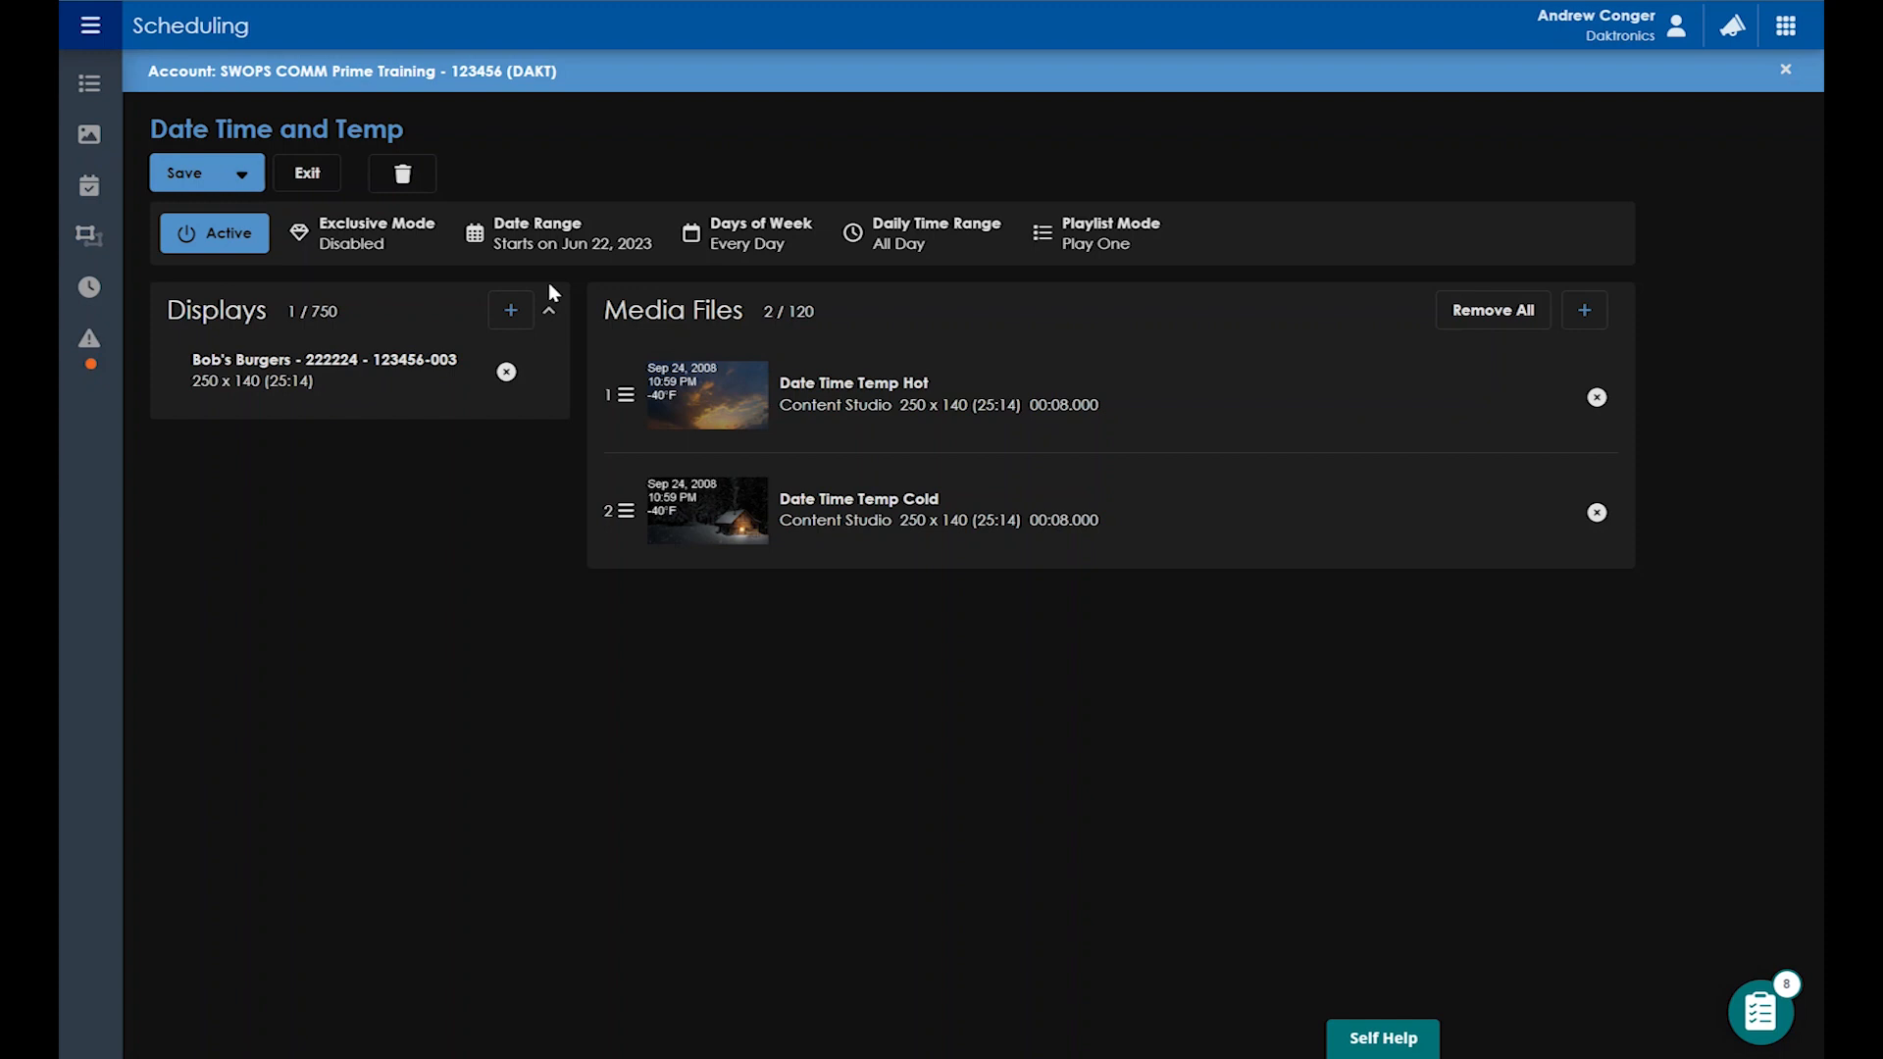
pyautogui.click(991, 383)
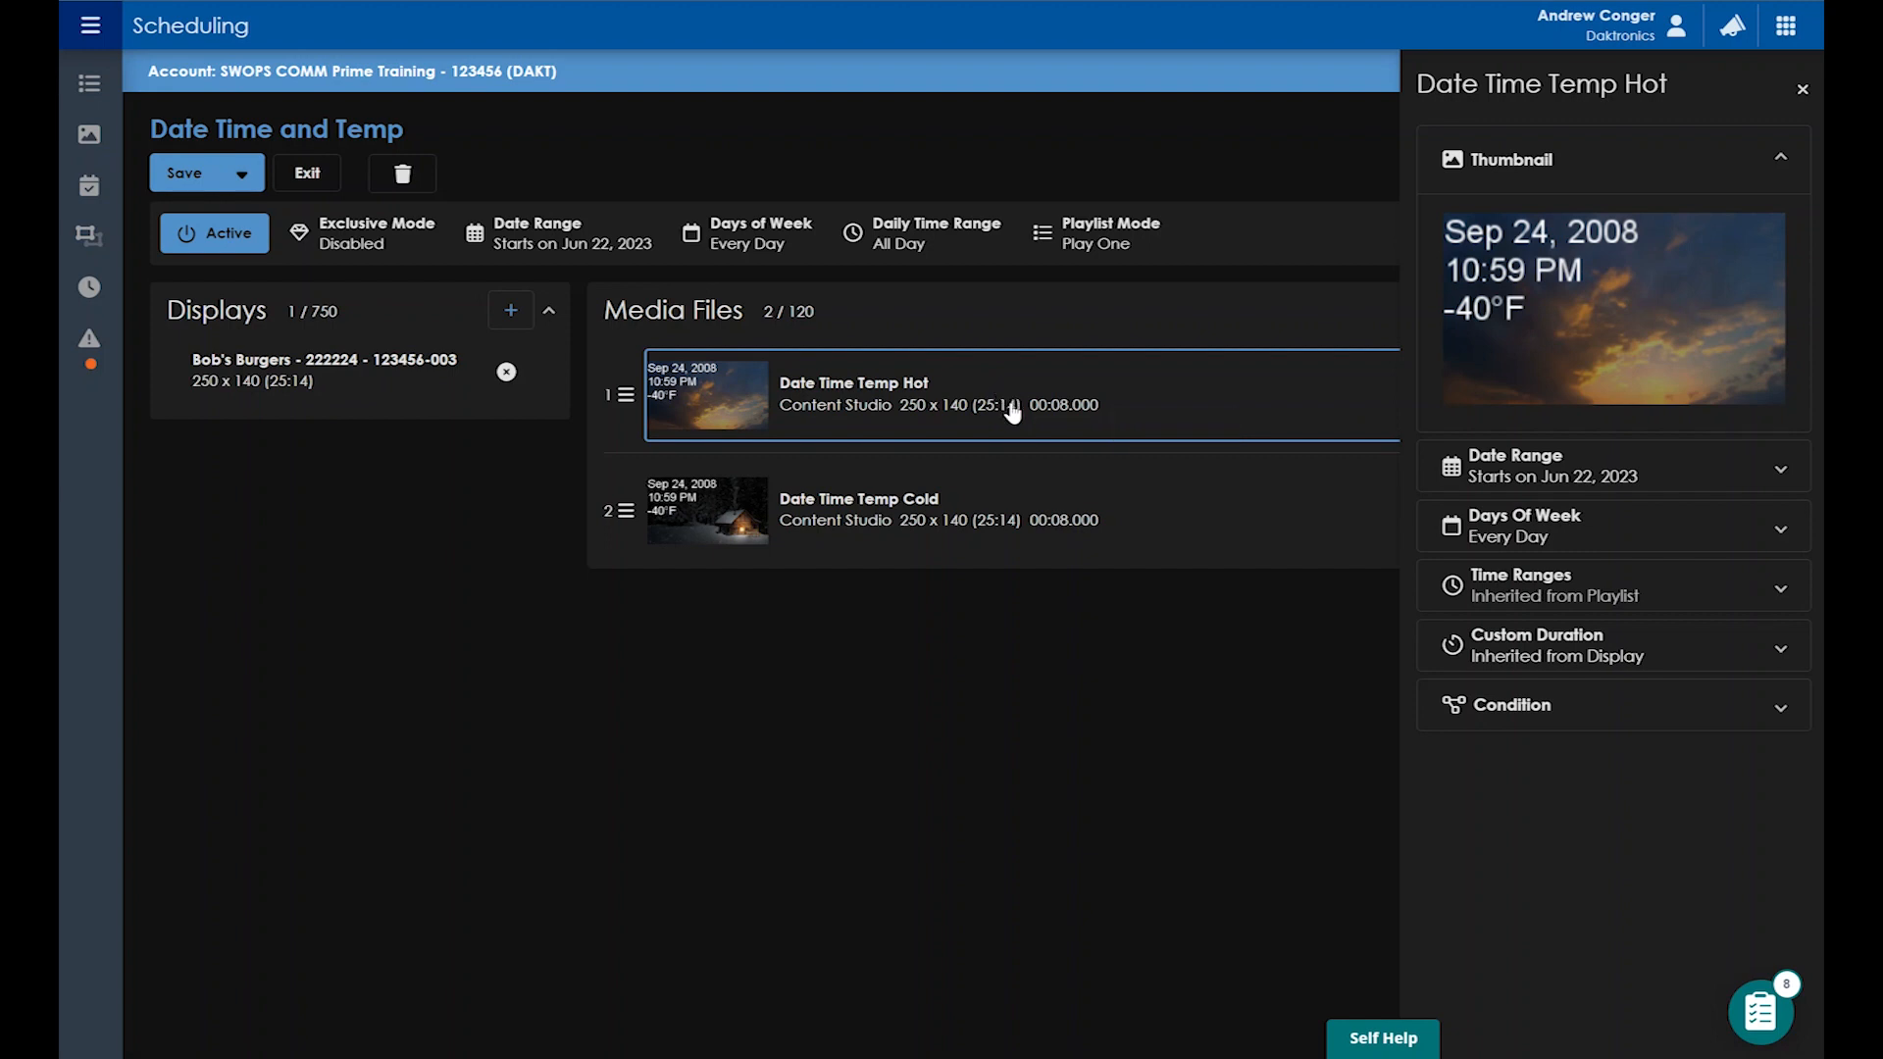
pyautogui.click(1598, 714)
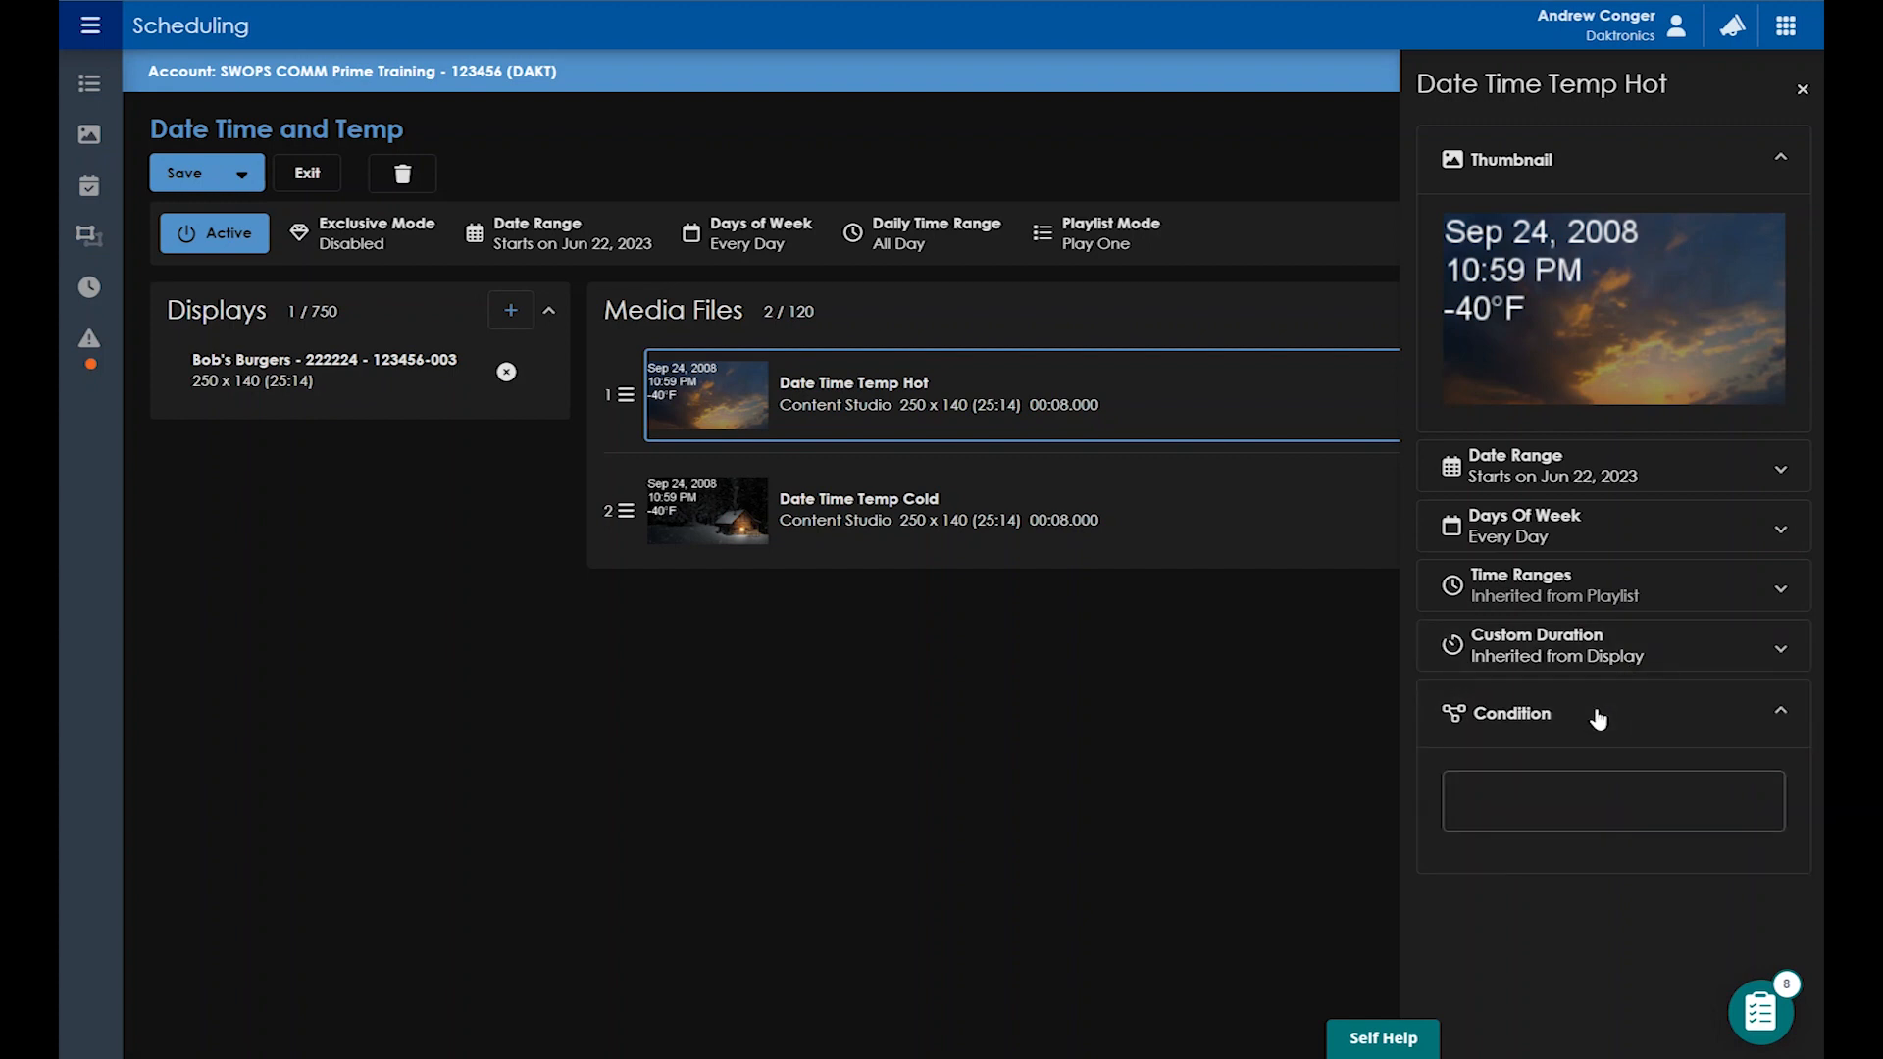
pyautogui.click(1602, 808)
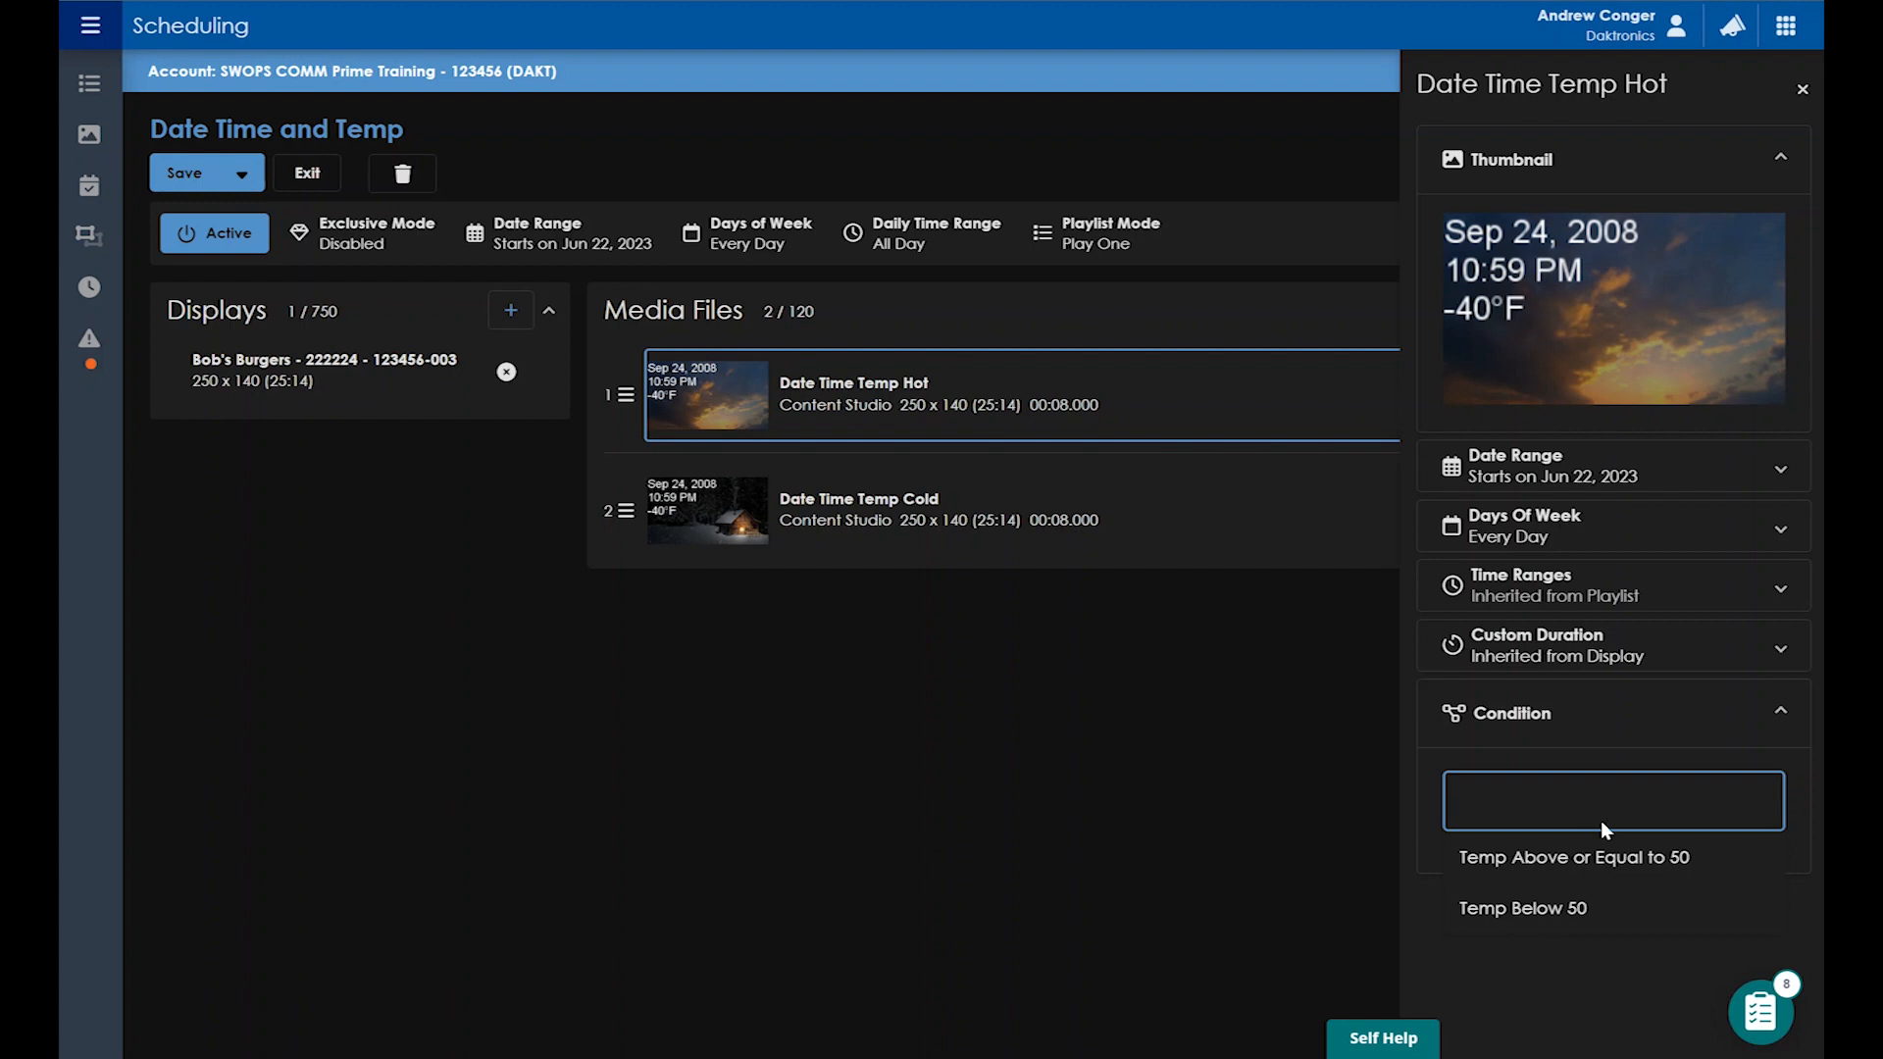
pyautogui.click(1589, 873)
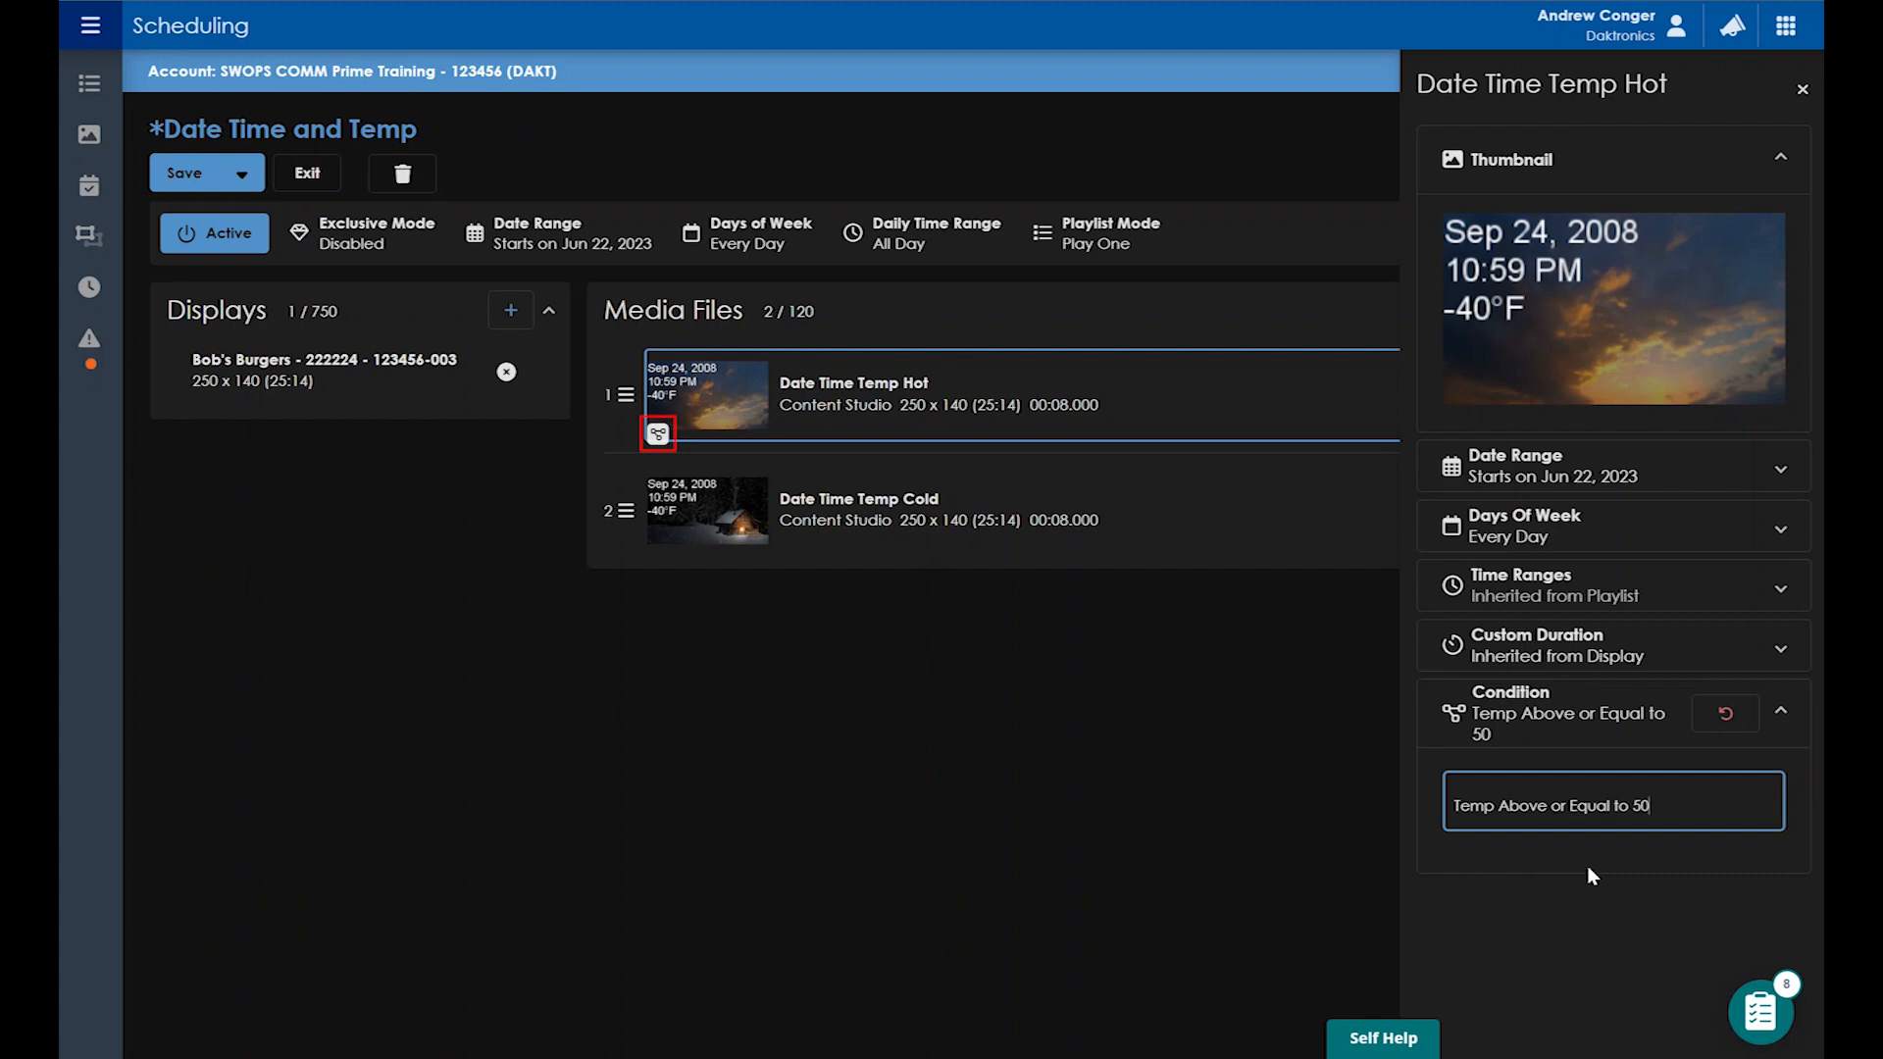
# Step: Assign the "Temp Below 50" condition to the Date Time Temp Cold media file, and save and exit the playlist
pyautogui.click(1053, 488)
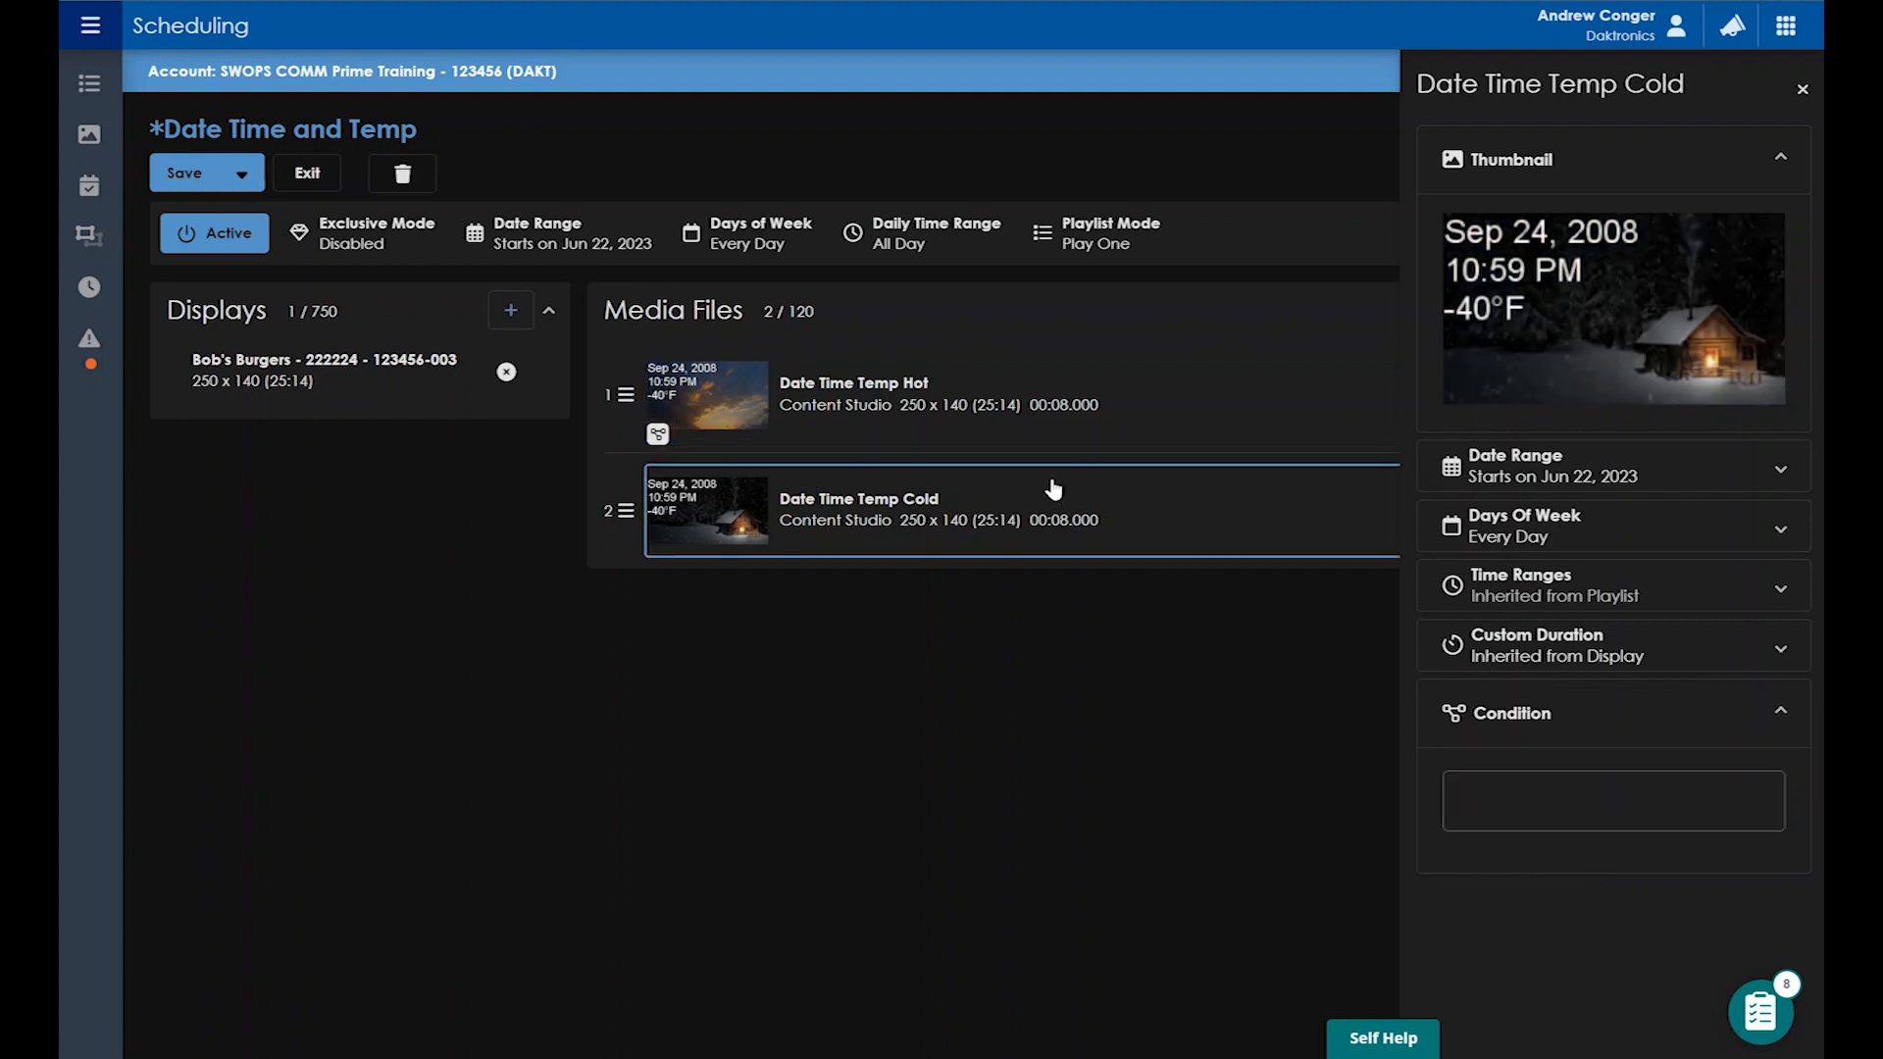
pyautogui.click(1620, 810)
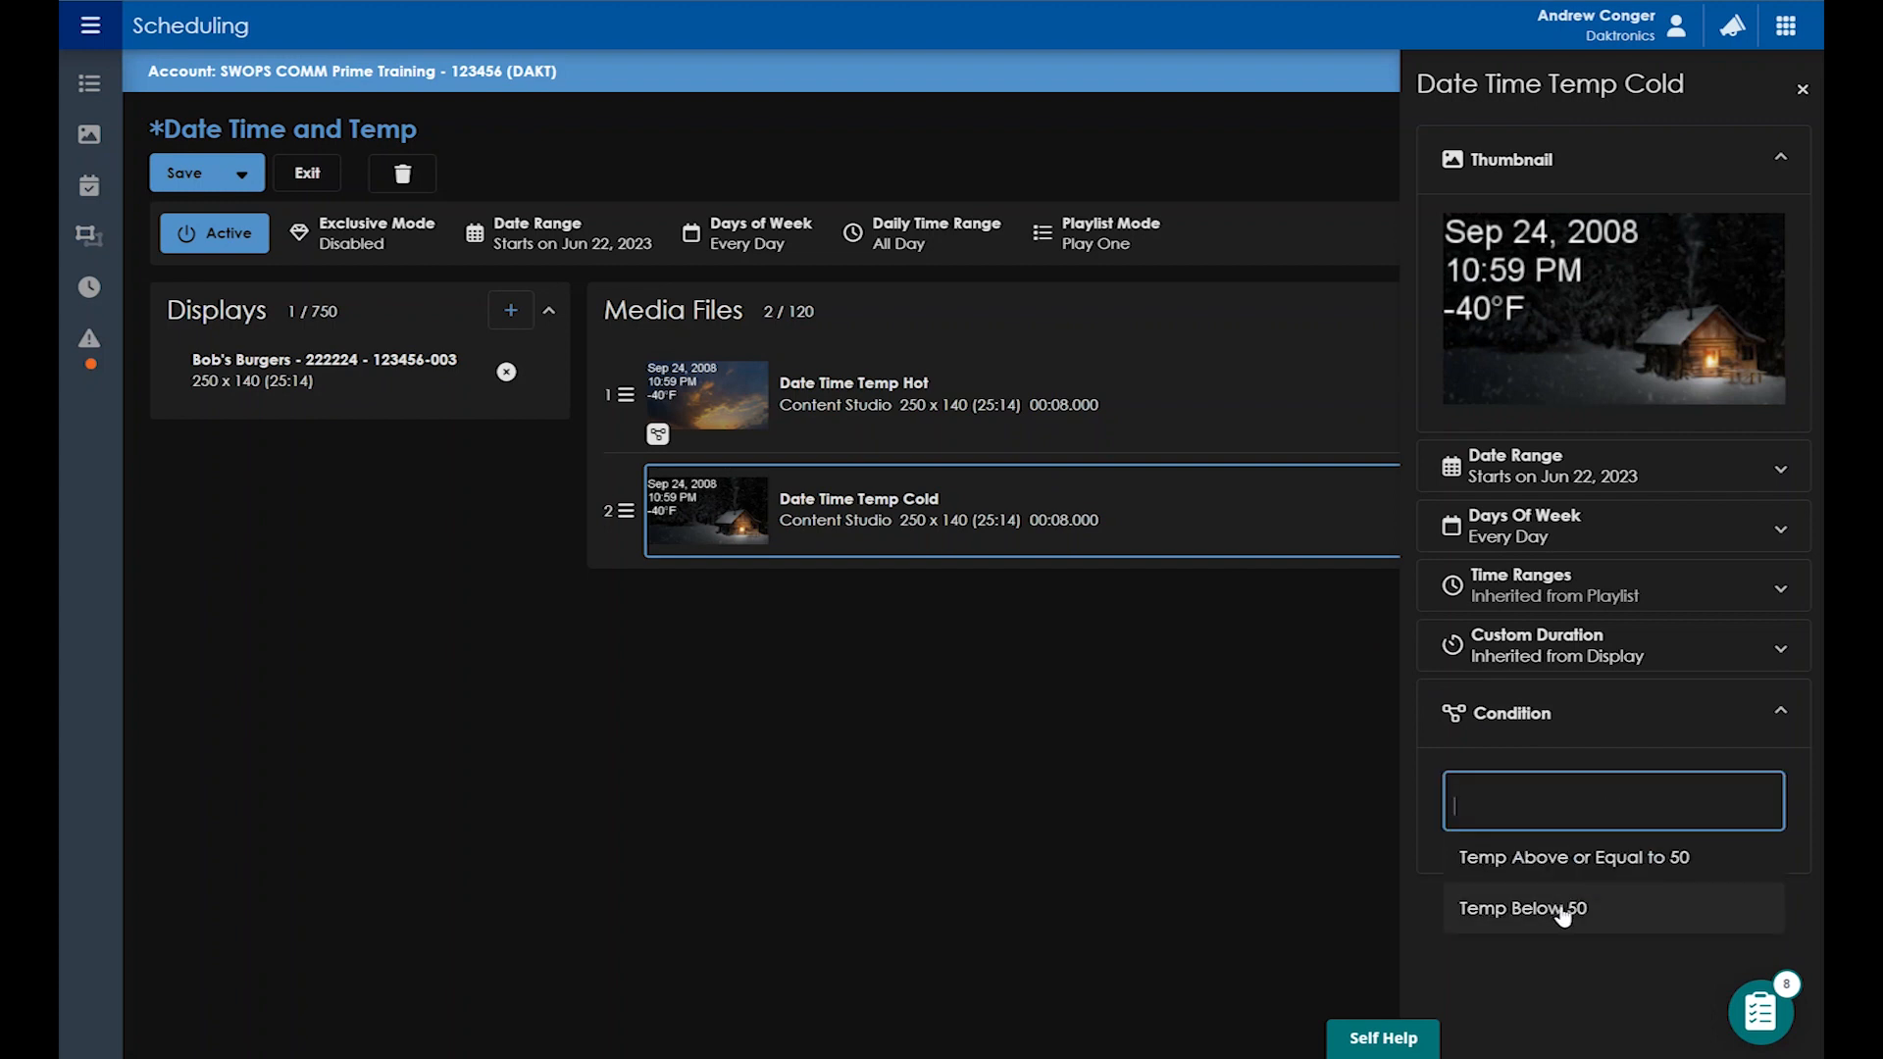
pyautogui.click(1628, 912)
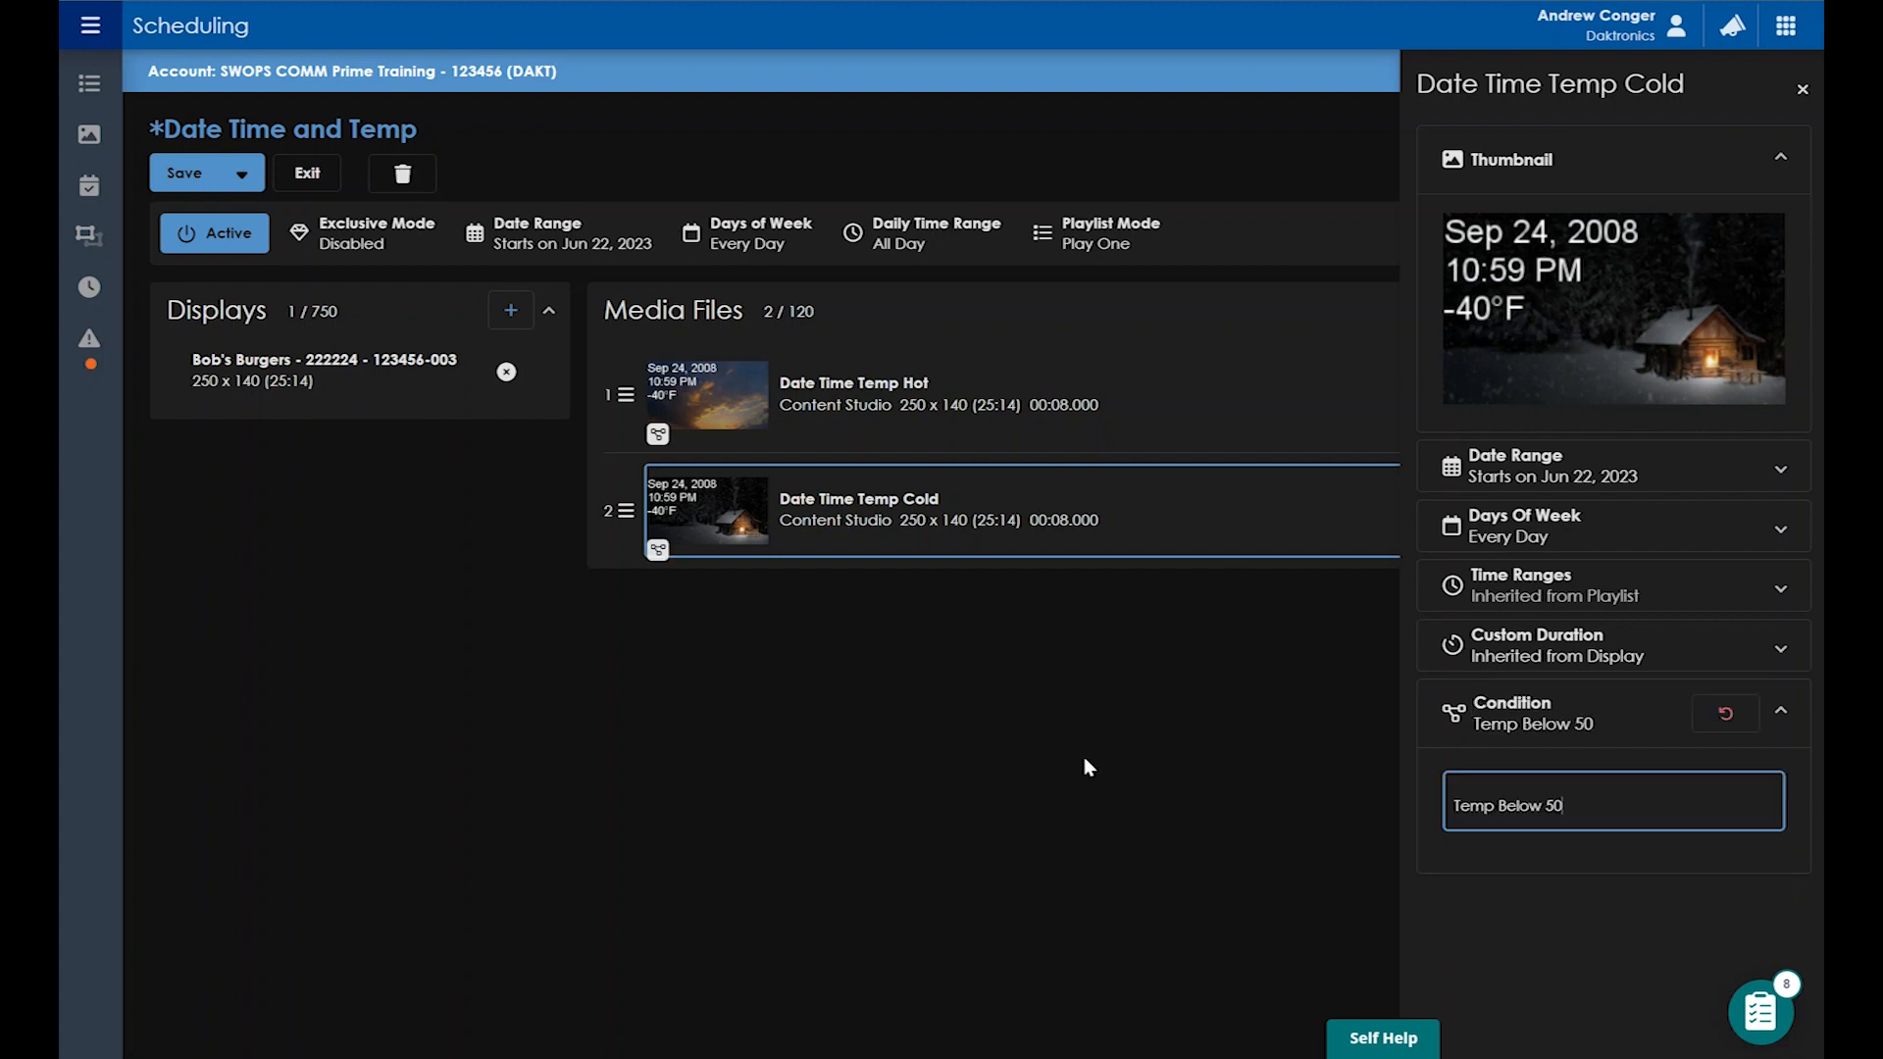
pyautogui.click(201, 173)
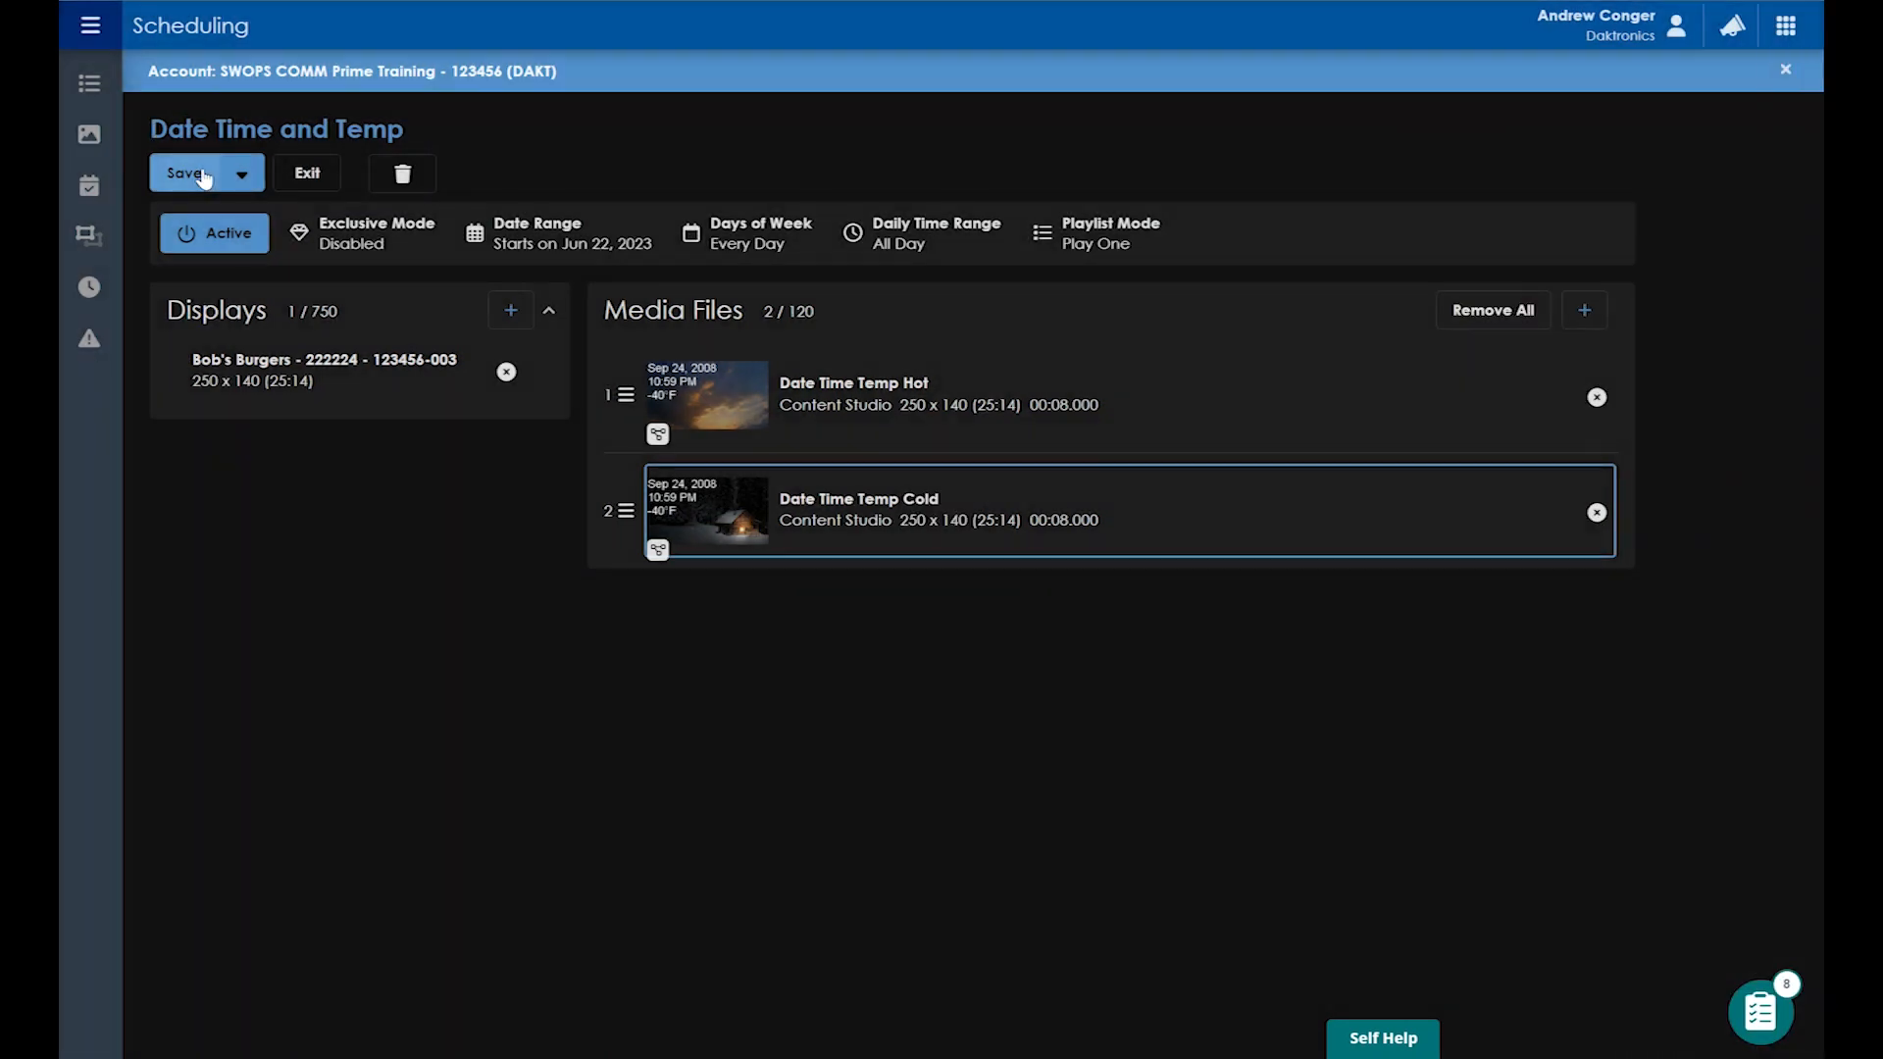
pyautogui.click(308, 174)
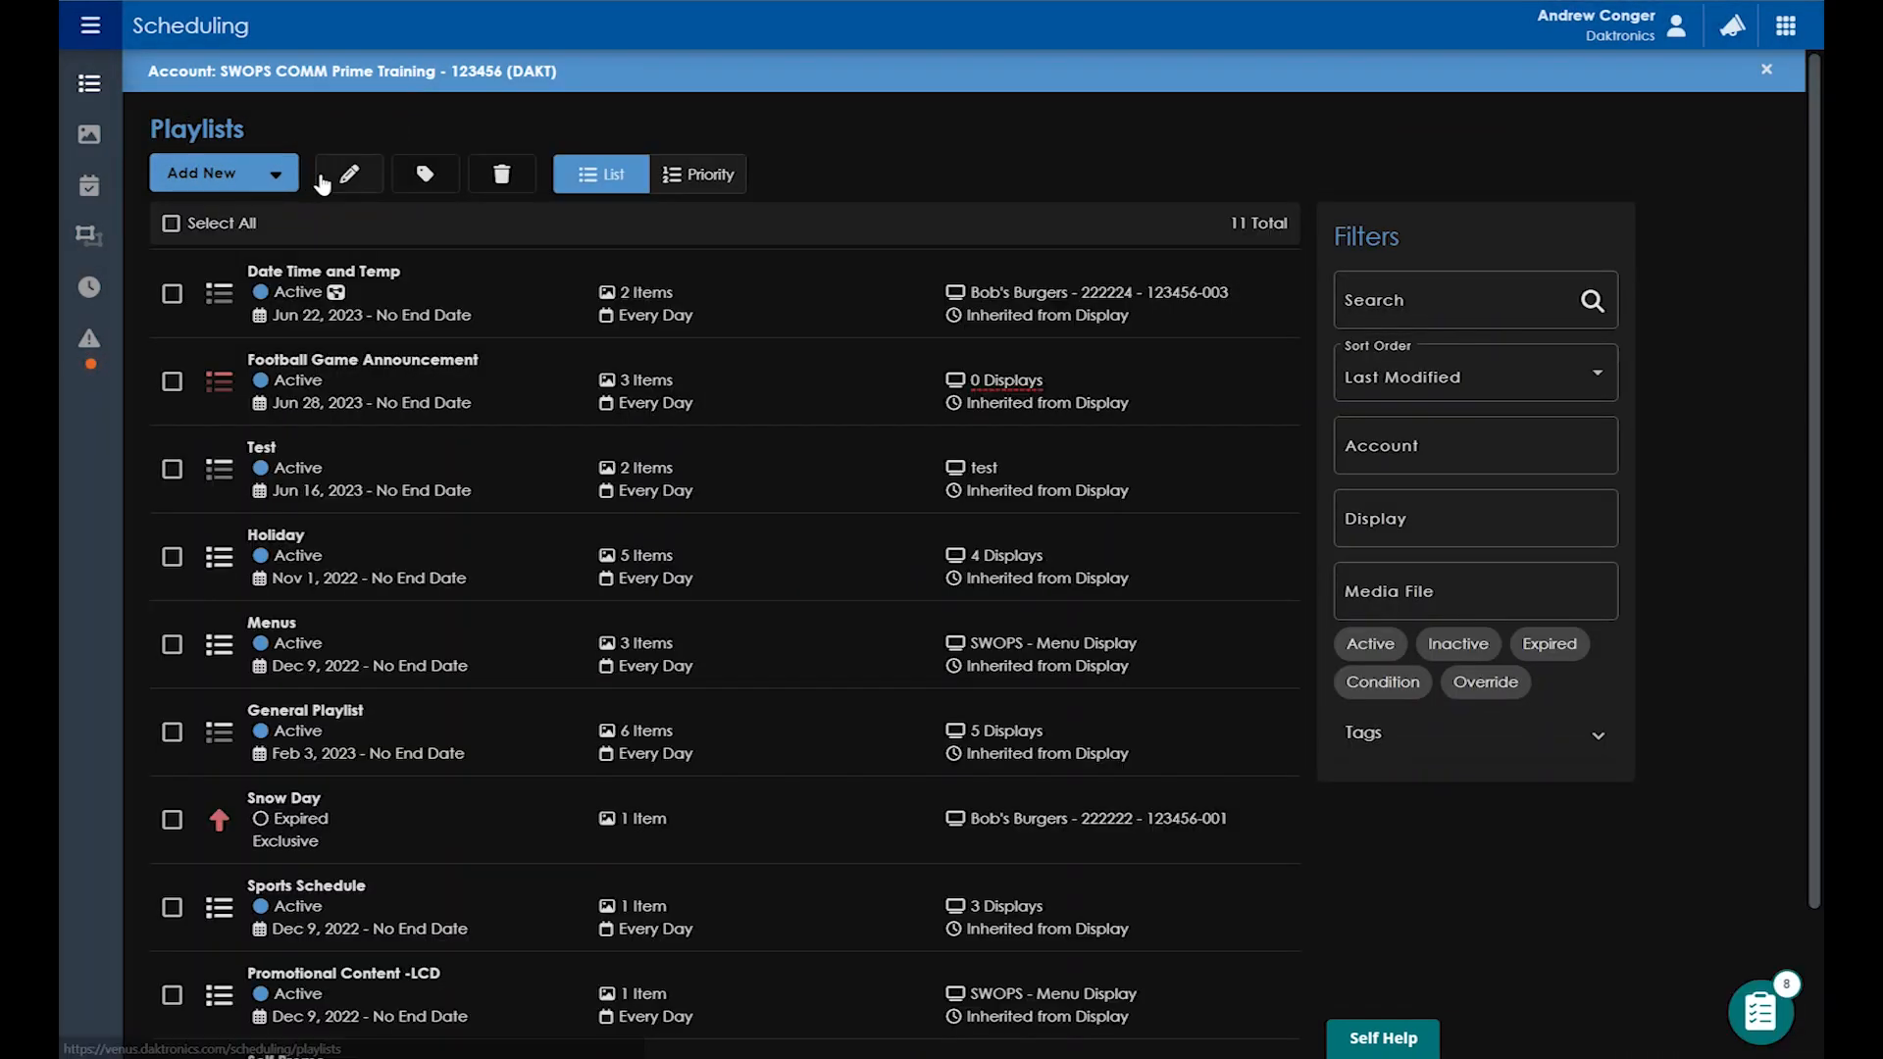